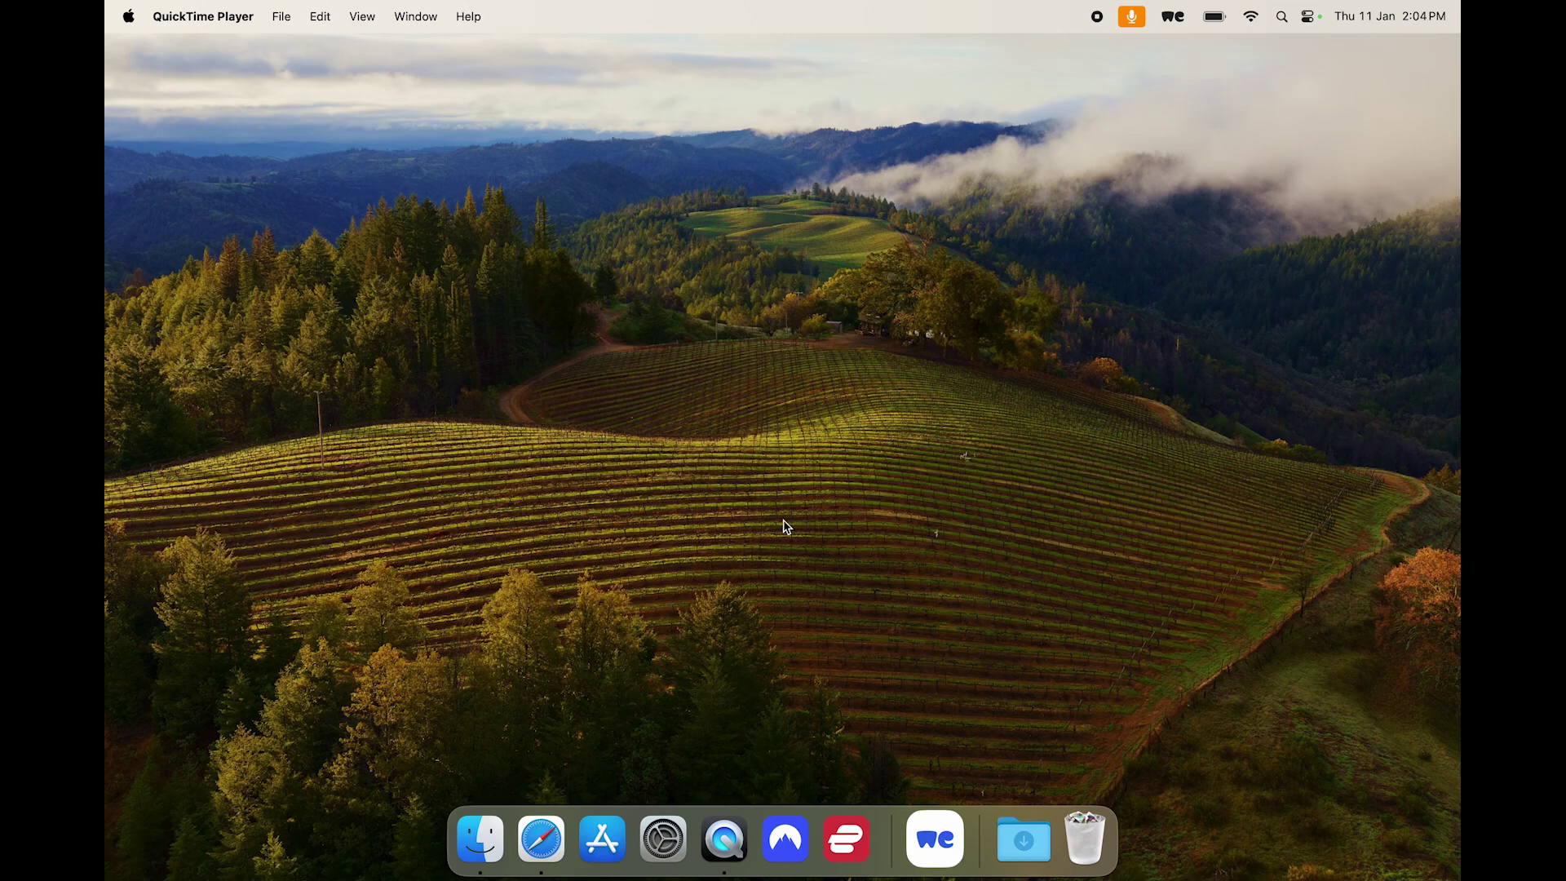
Step: Open NordVPN, dismiss the multi-factor authentication prompt, and connect to Australia, allowing the VPN configuration to be added
left_click(788, 834)
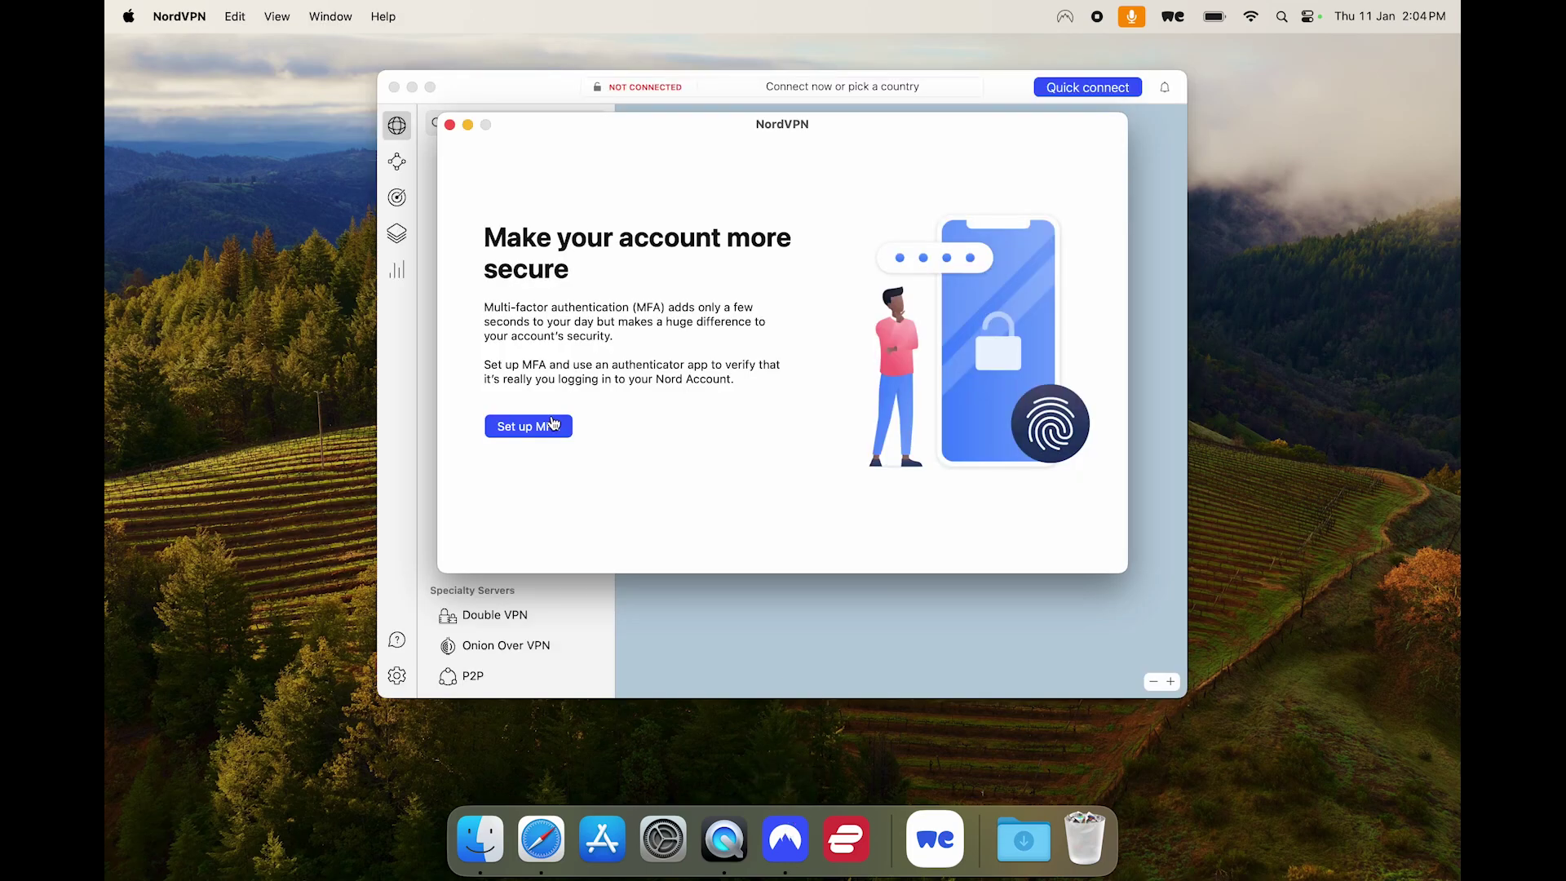
left_click(449, 125)
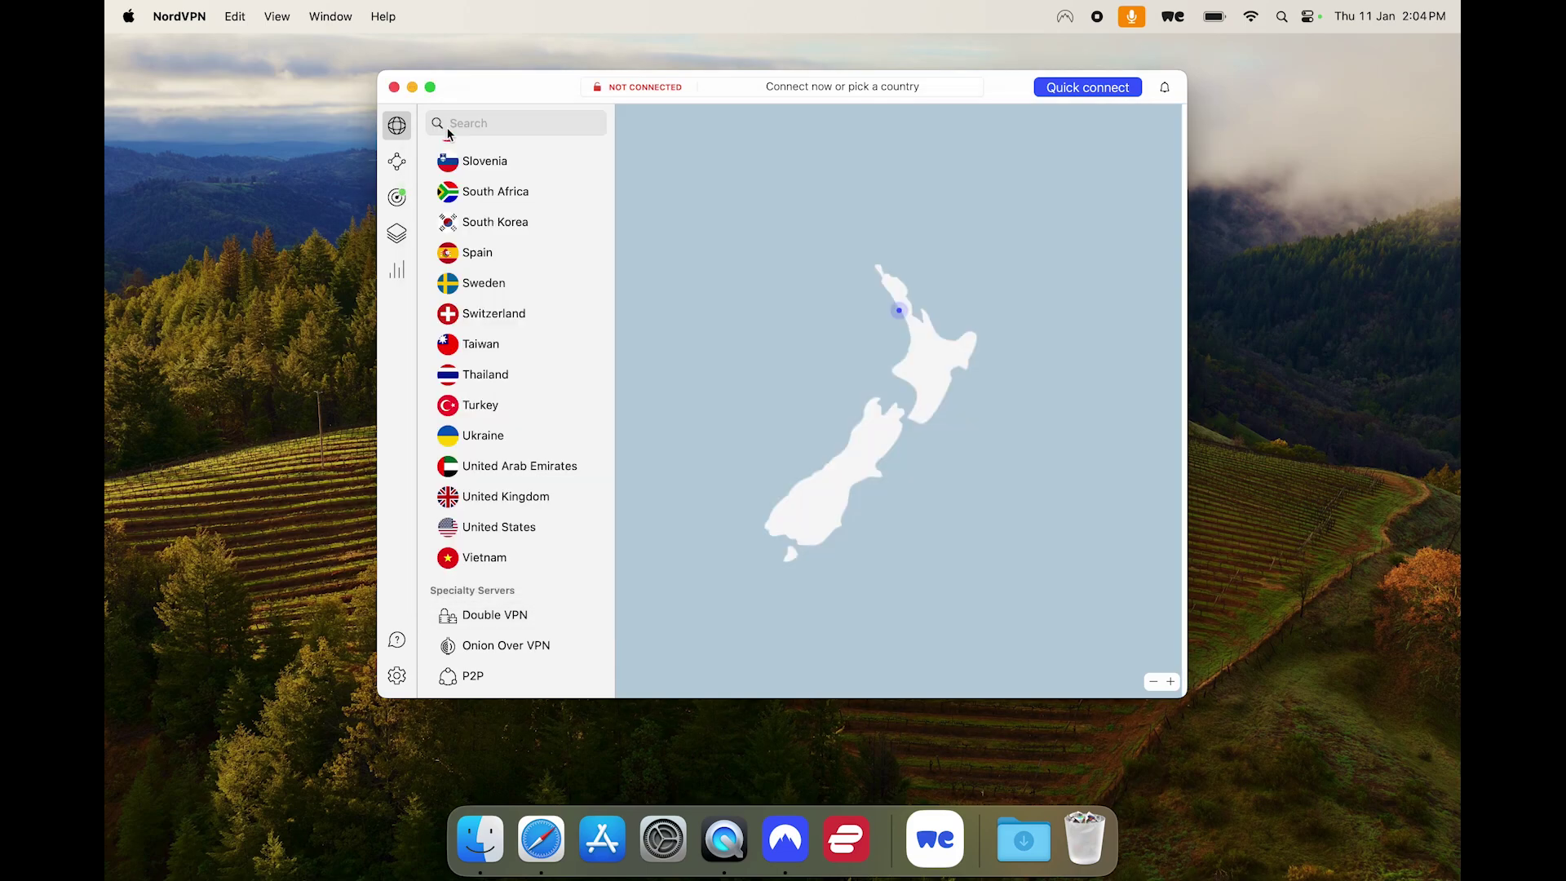
scroll(498, 409, "up", 15)
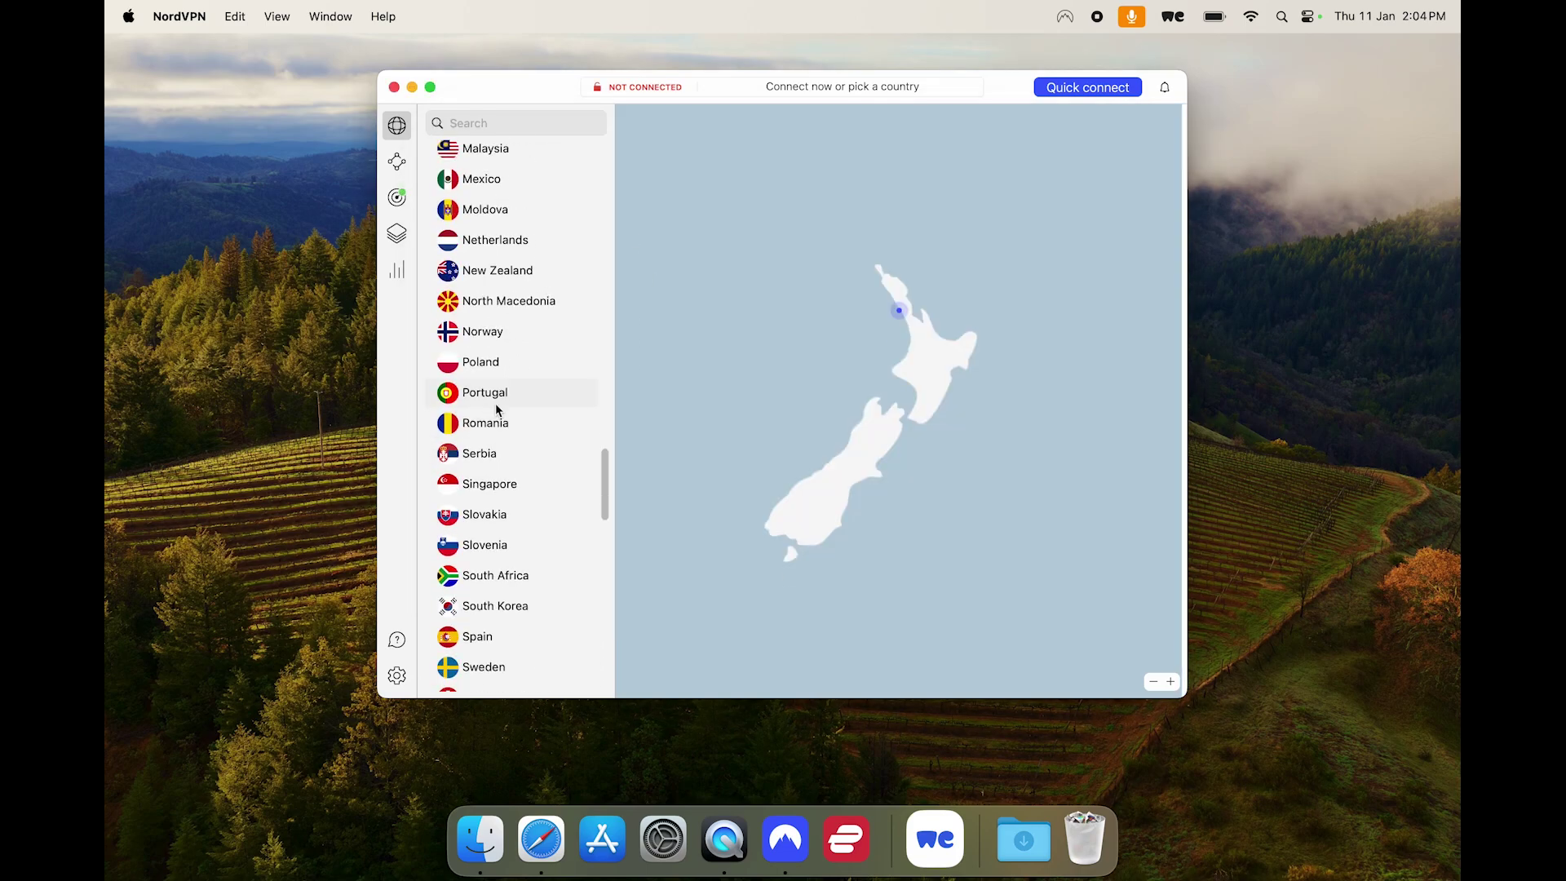
scroll(497, 410, "up", 15)
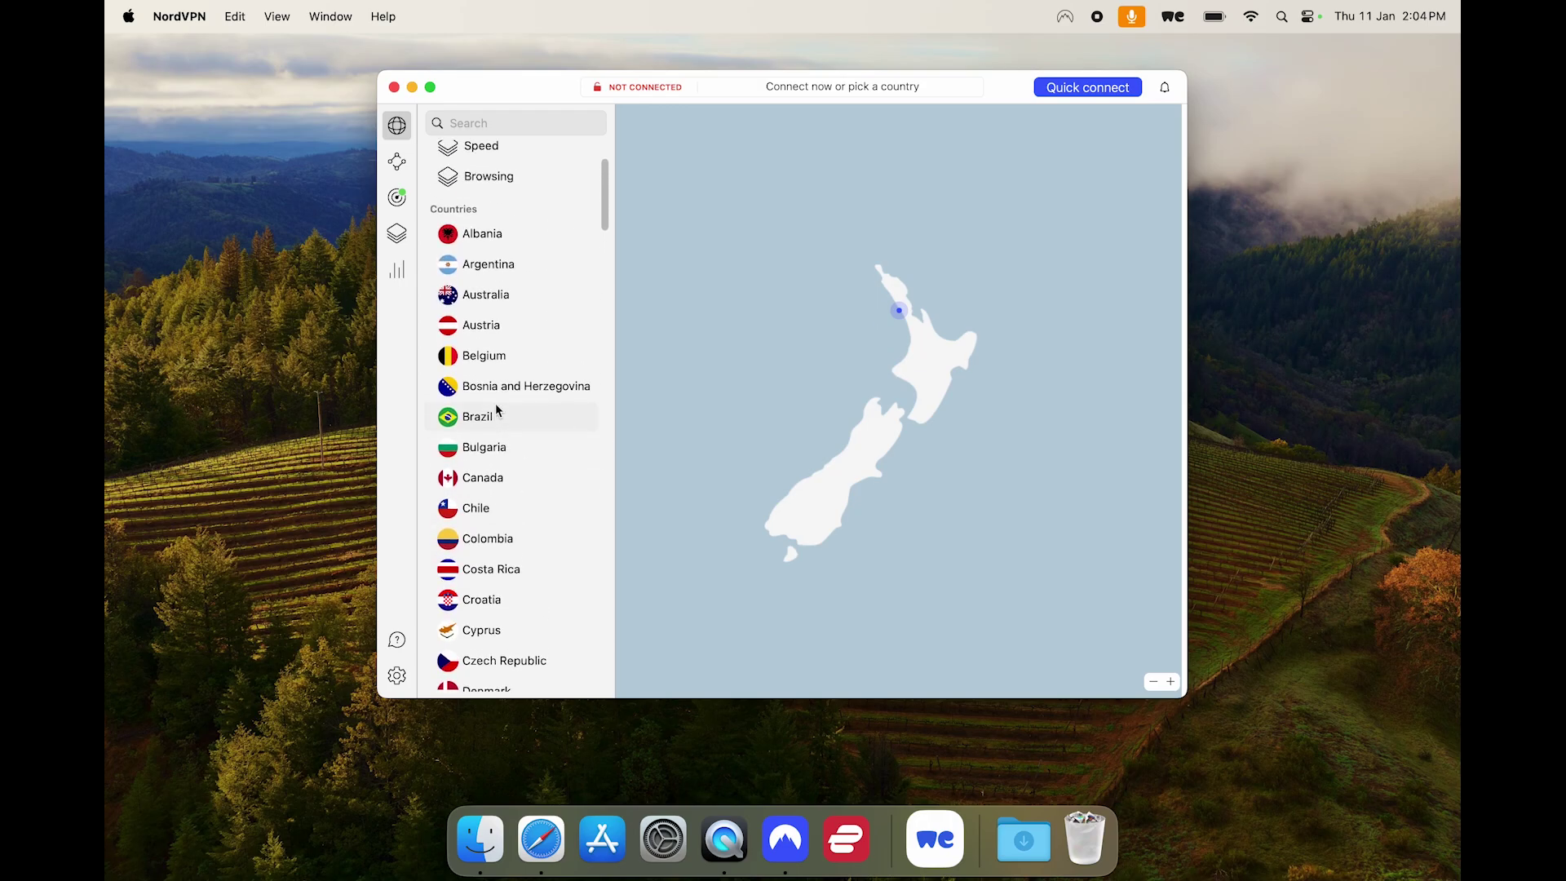
left_click(500, 308)
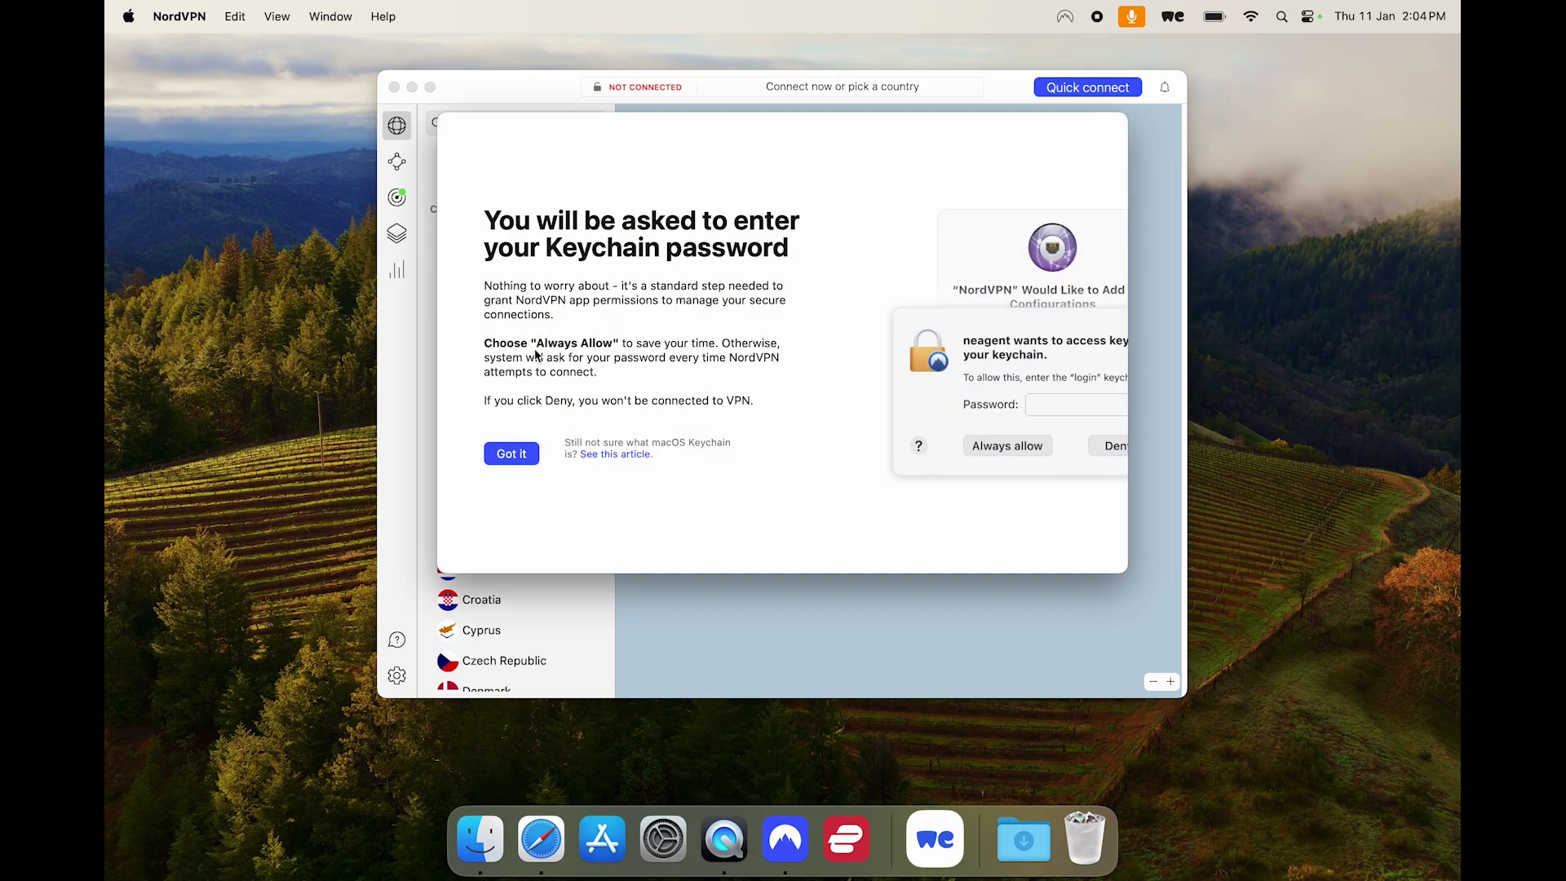
left_click(511, 454)
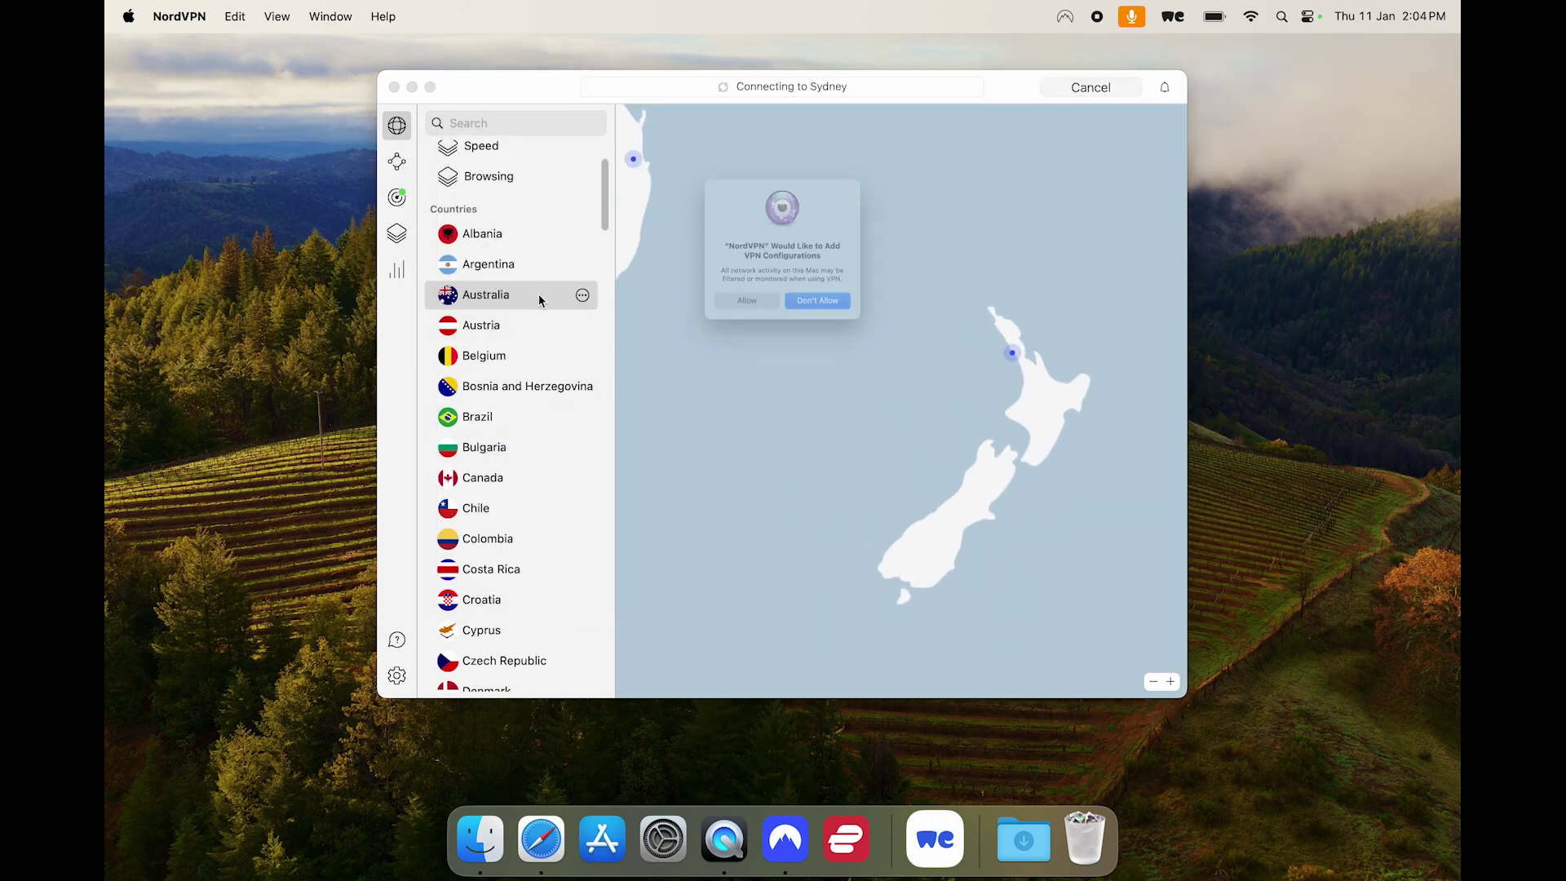
left_click(766, 331)
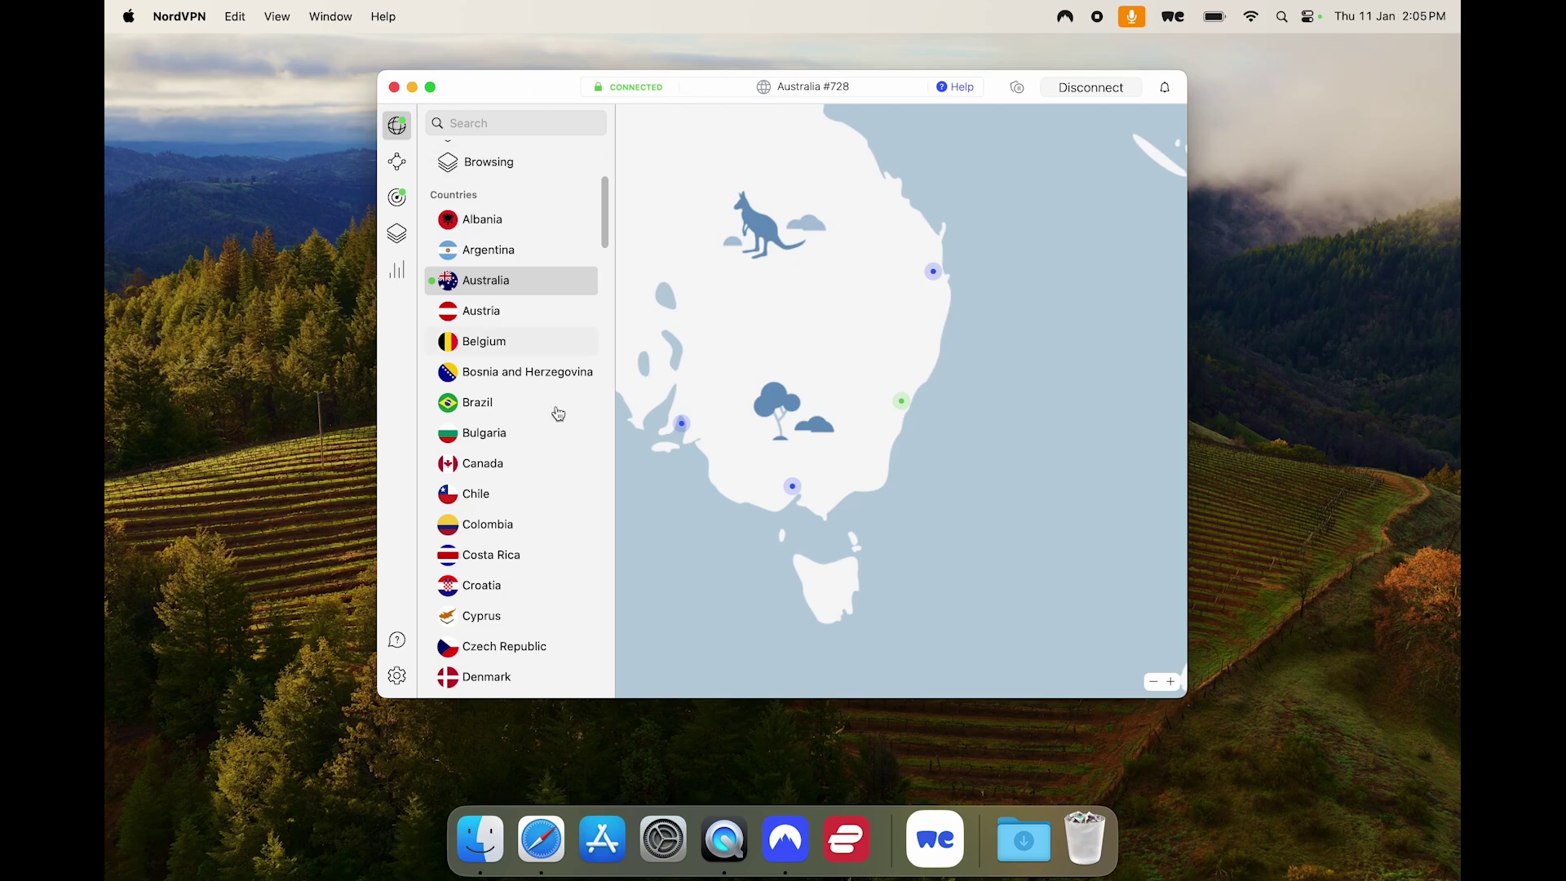
Step: Switch to Safari and open the Stan website at stan.com.au
left_click(550, 838)
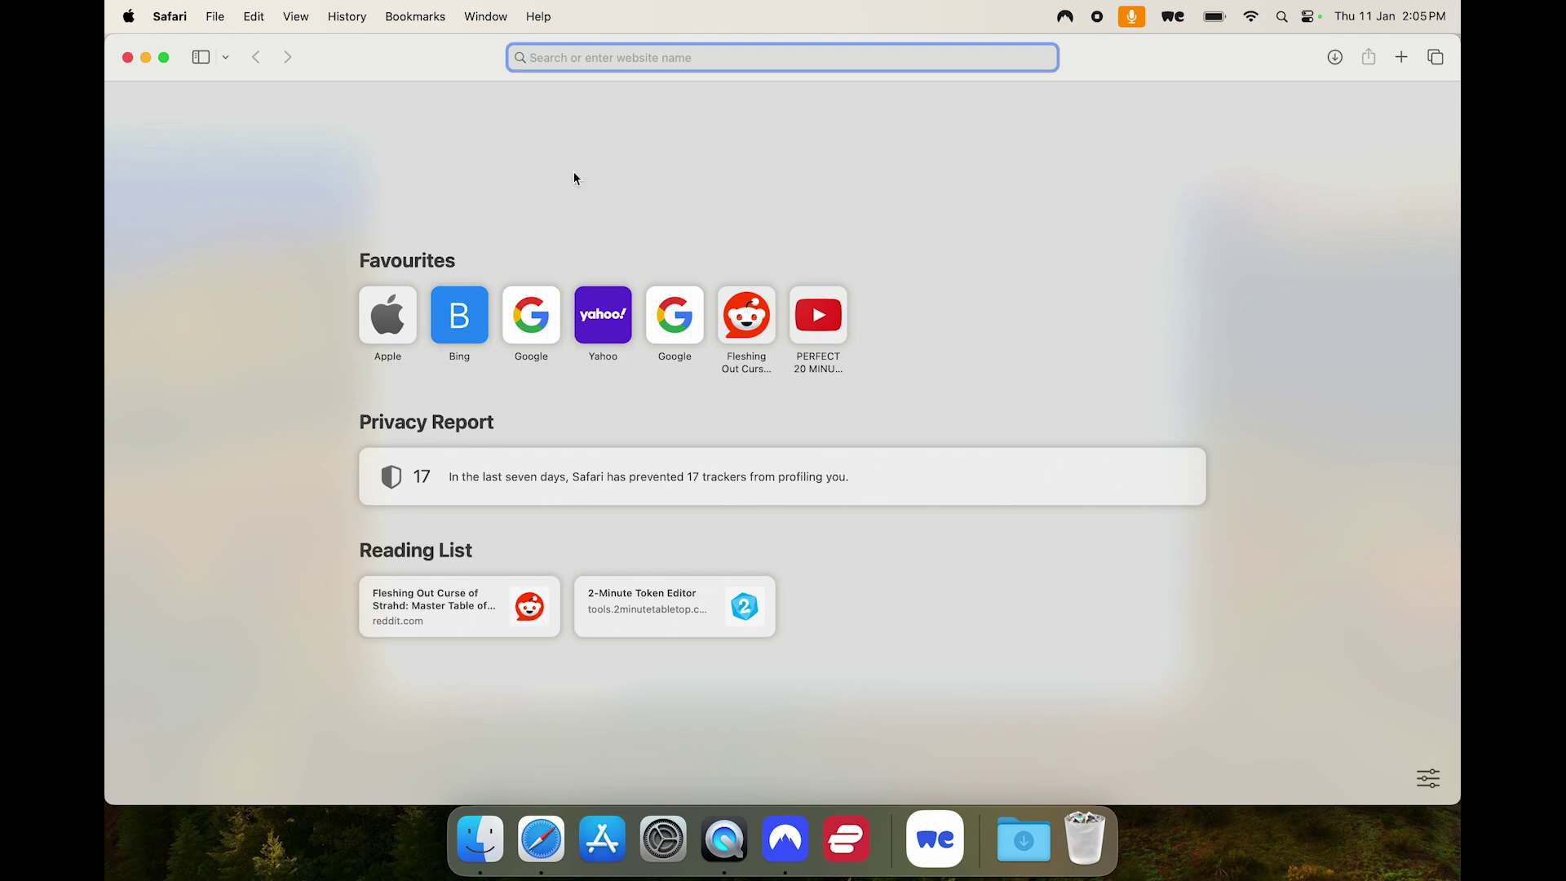
type("stan")
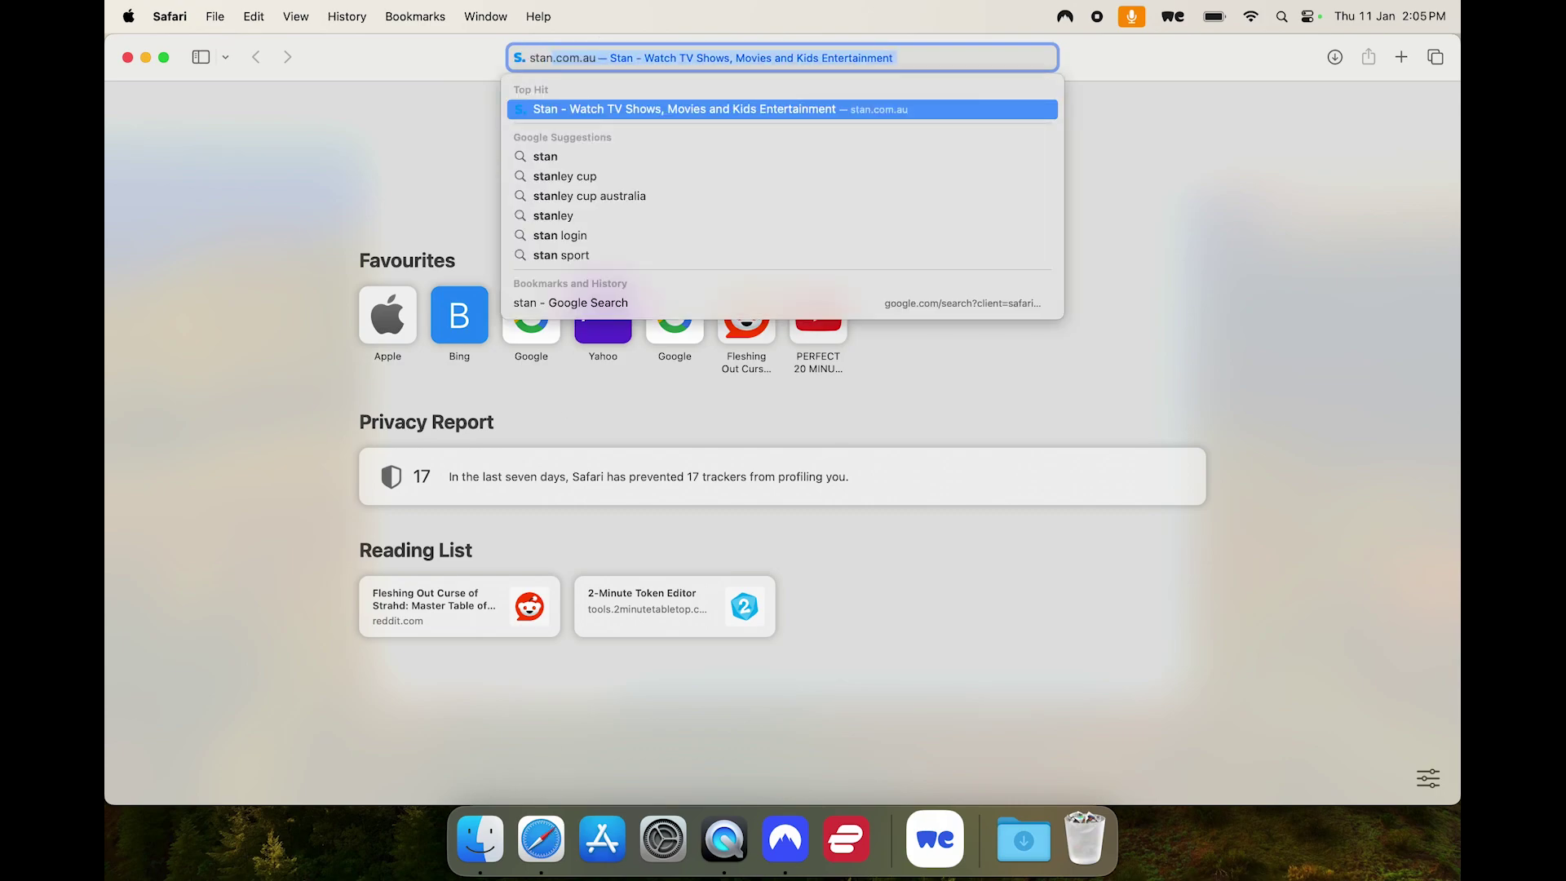
key("Return")
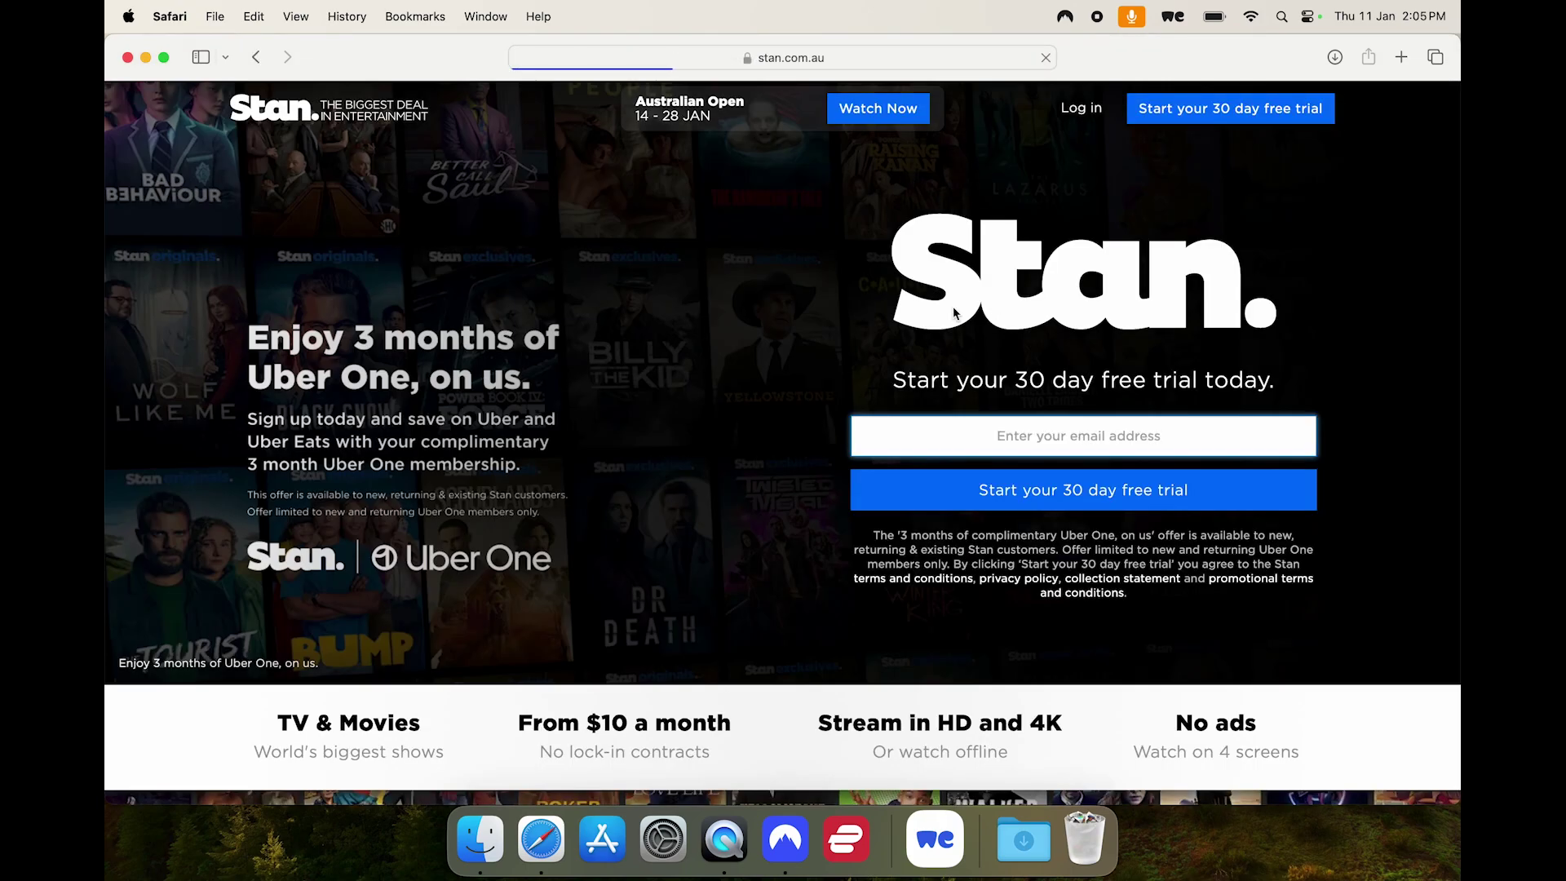
Step: Start Stan's 30 day free trial with the Basic plan and go to the postcode entry in the account form
left_click(1204, 114)
left_click(714, 359)
scroll(754, 534, "down", 2)
left_click(759, 734)
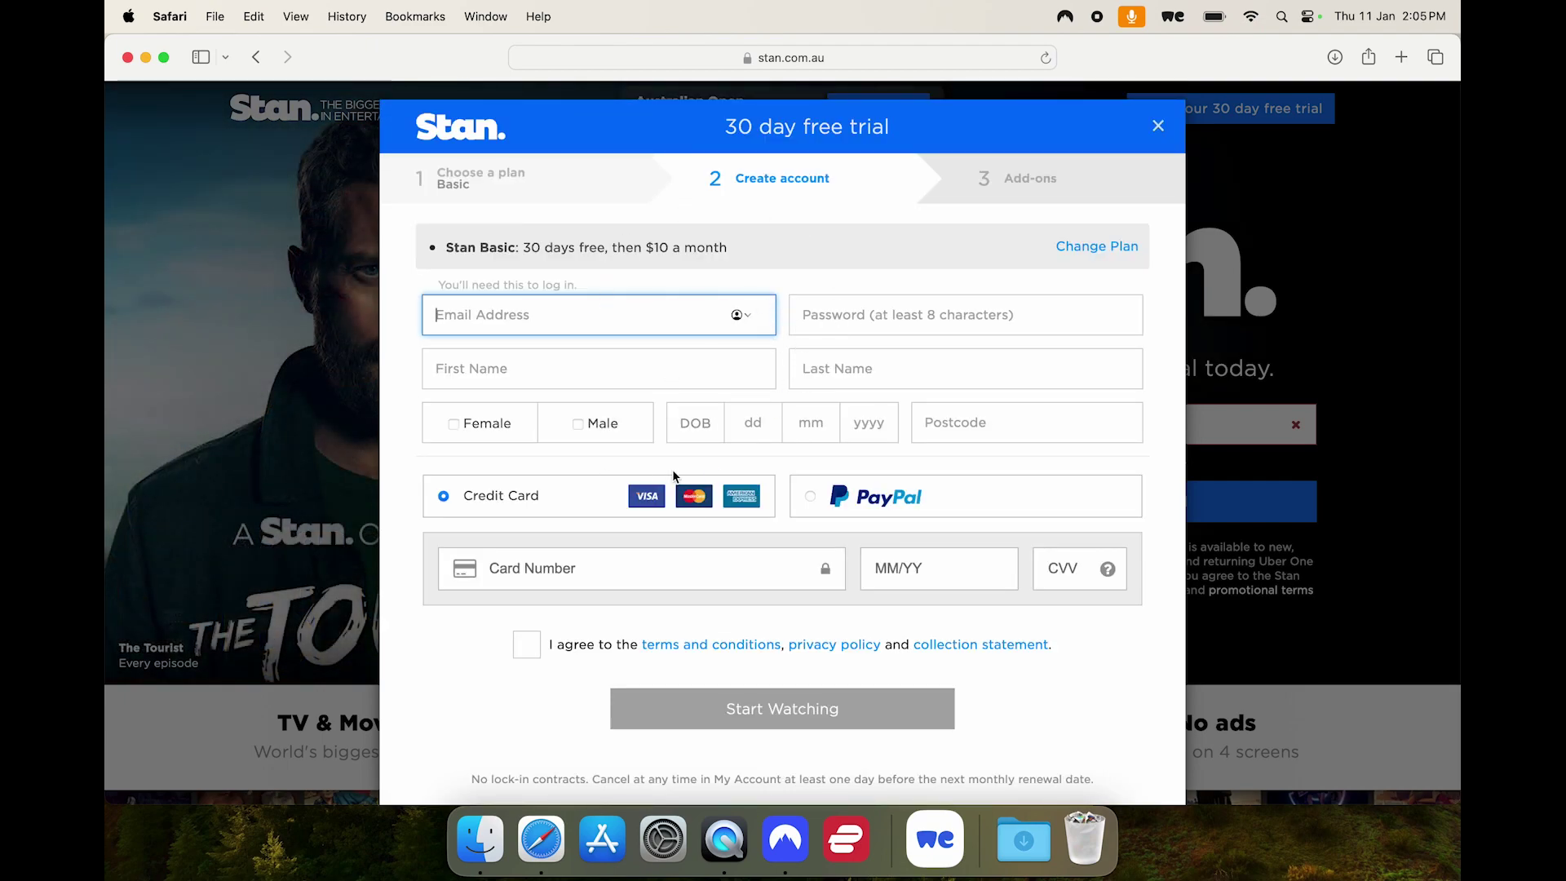
left_click(1029, 406)
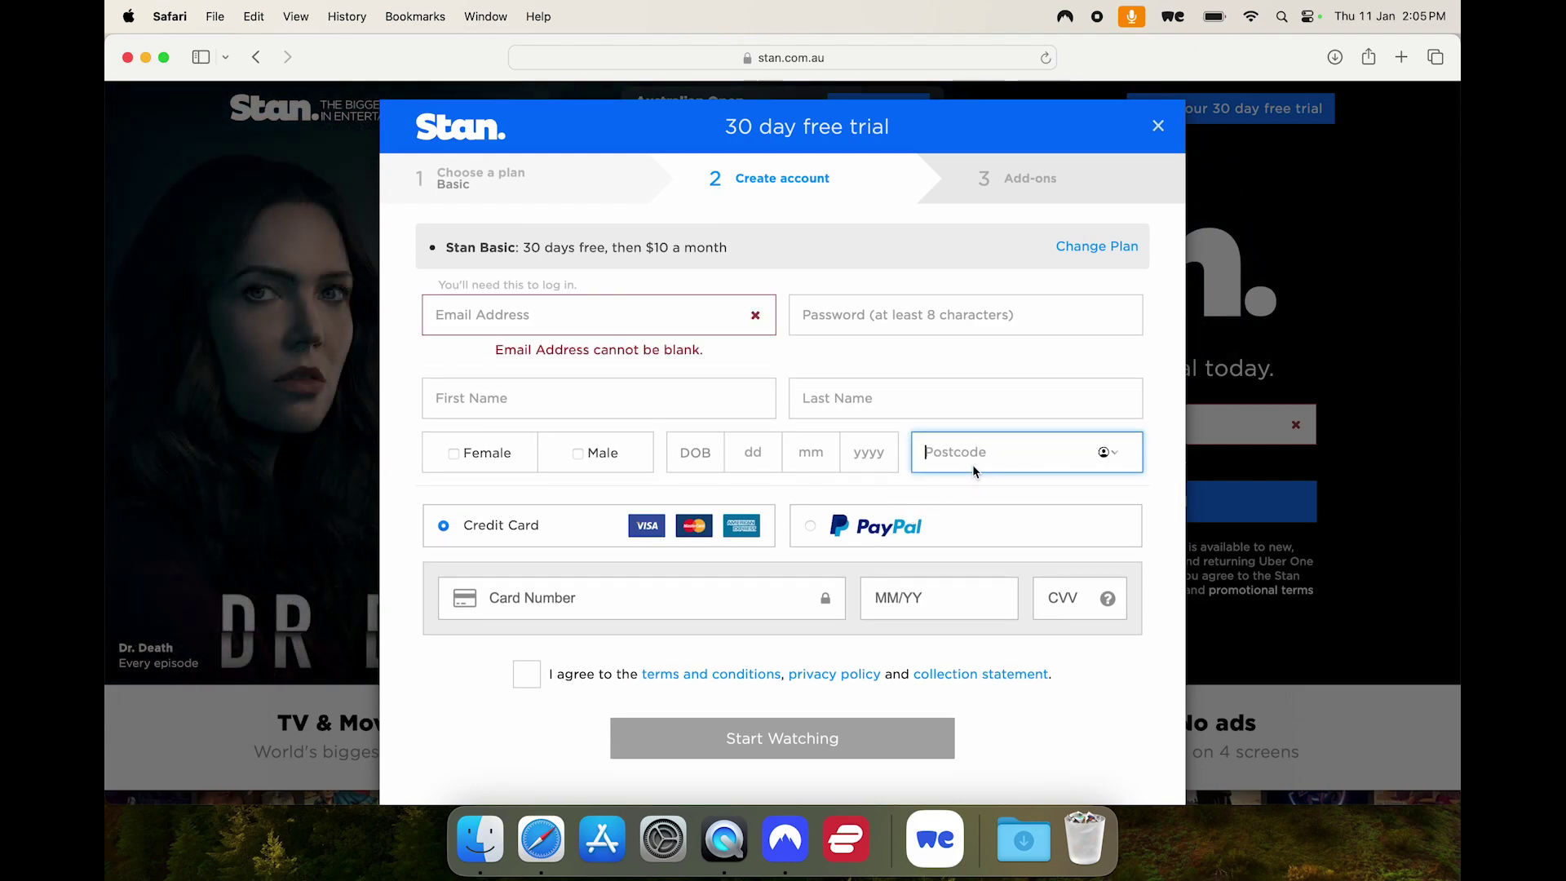
Step: Search for "random australian postcode" in a new browser tab and open RandomGenerate.io's Random Australian Address Generator
left_click(1400, 57)
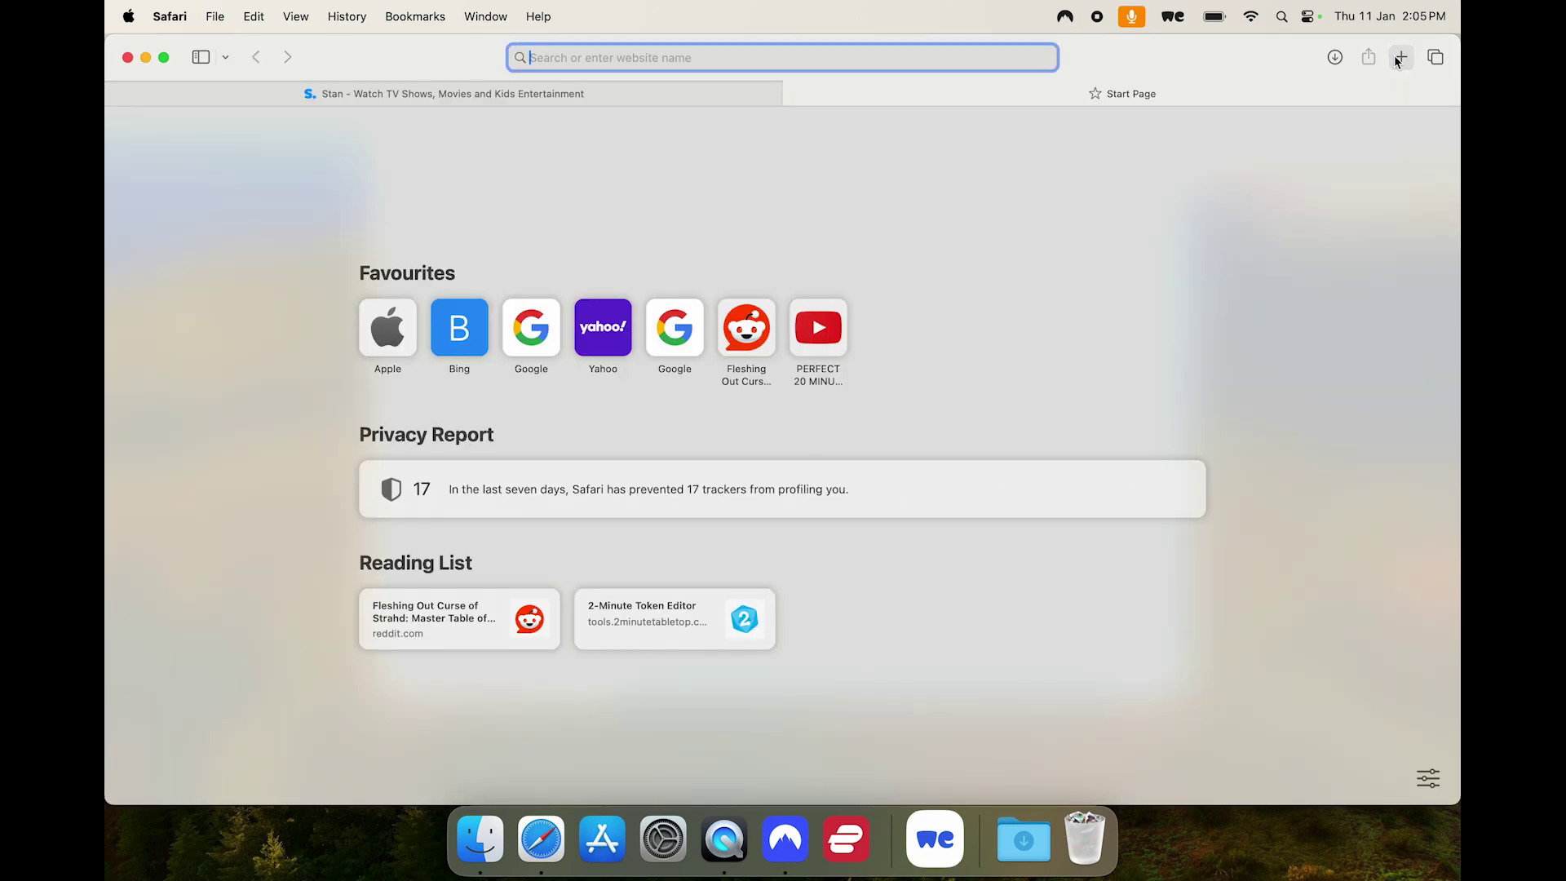
type("random australian")
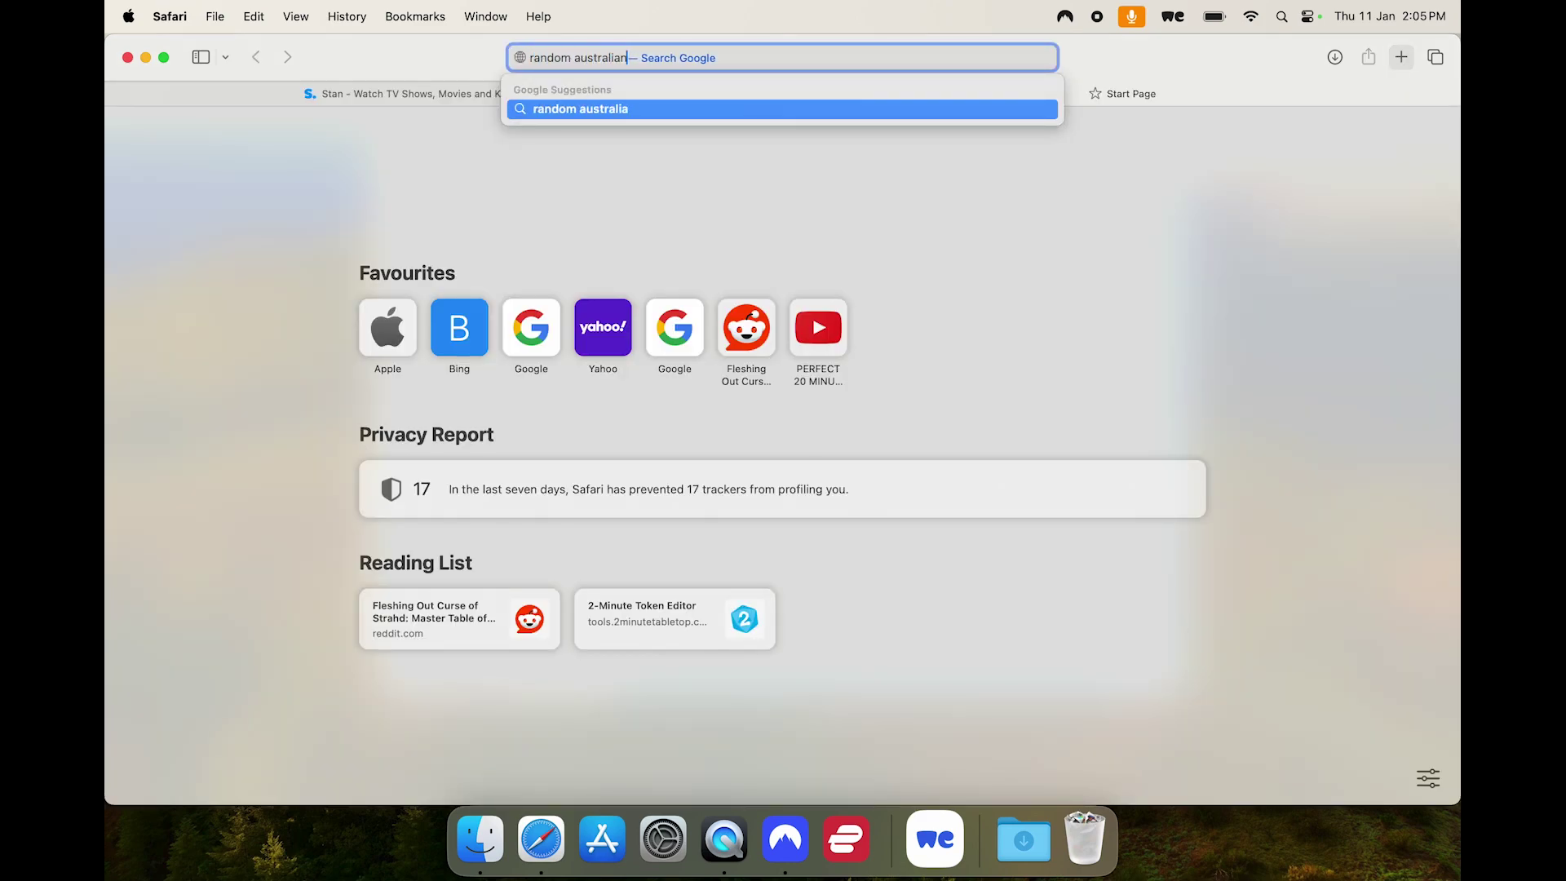
type(" postcode")
key("Return")
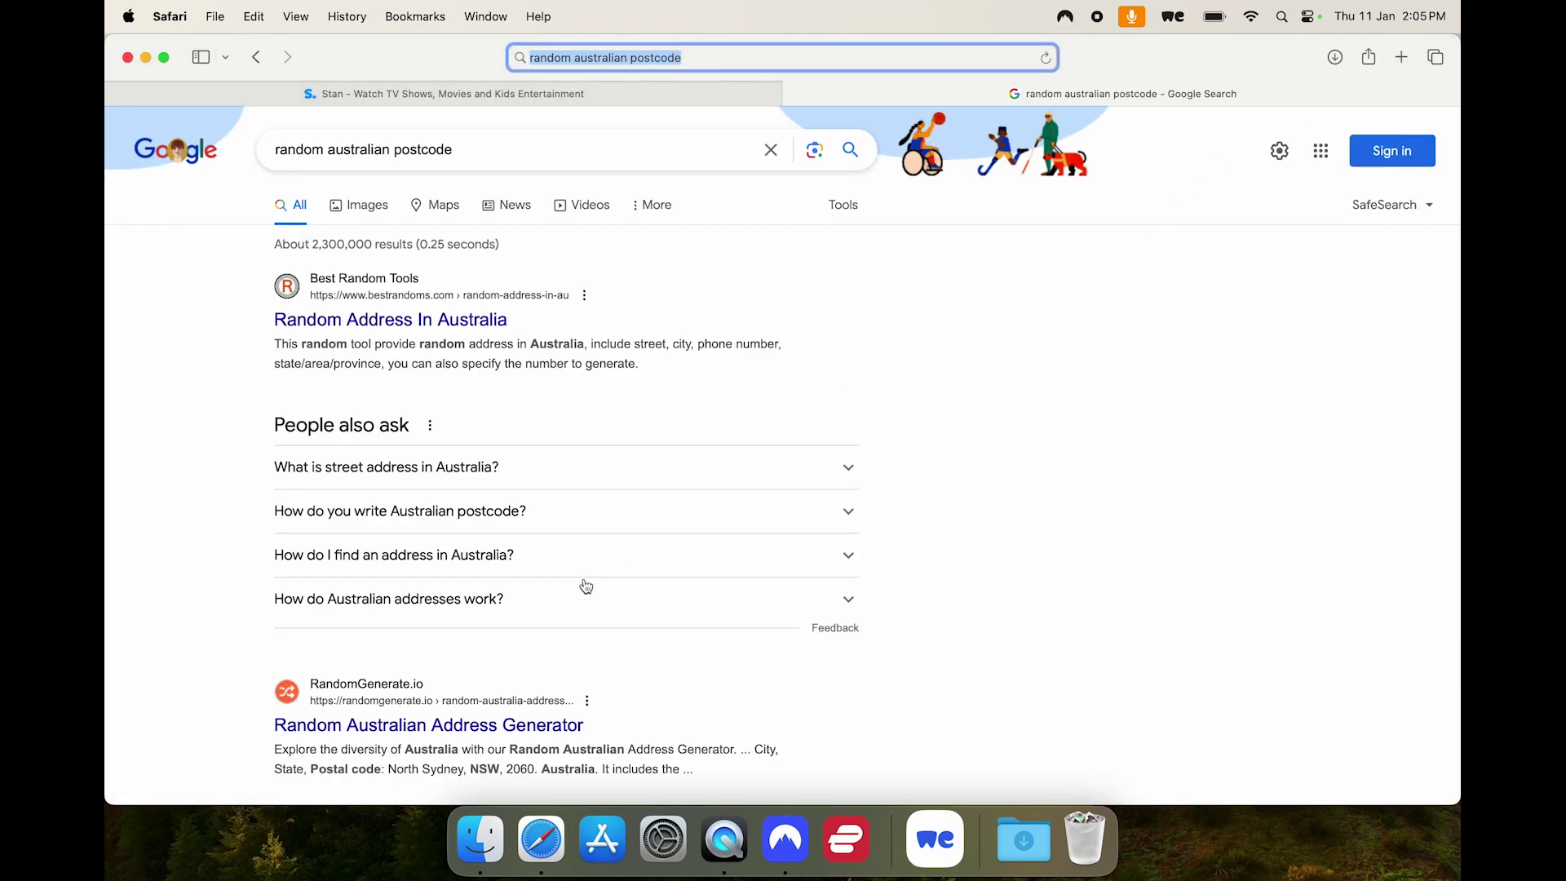
scroll(585, 586, "down", 3)
scroll(585, 585, "down", 2)
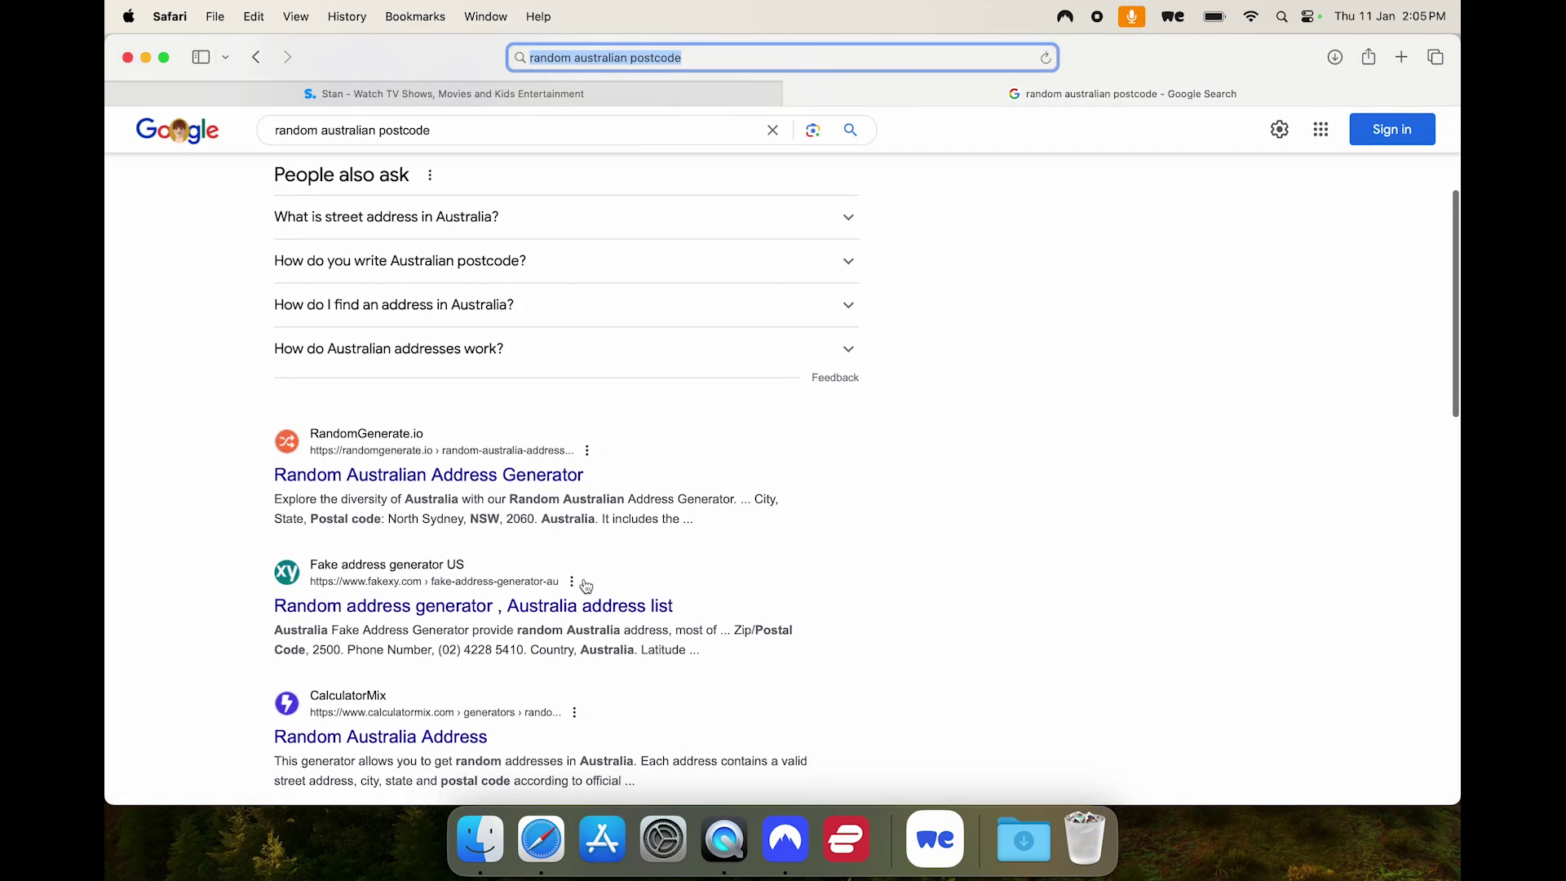
left_click(457, 475)
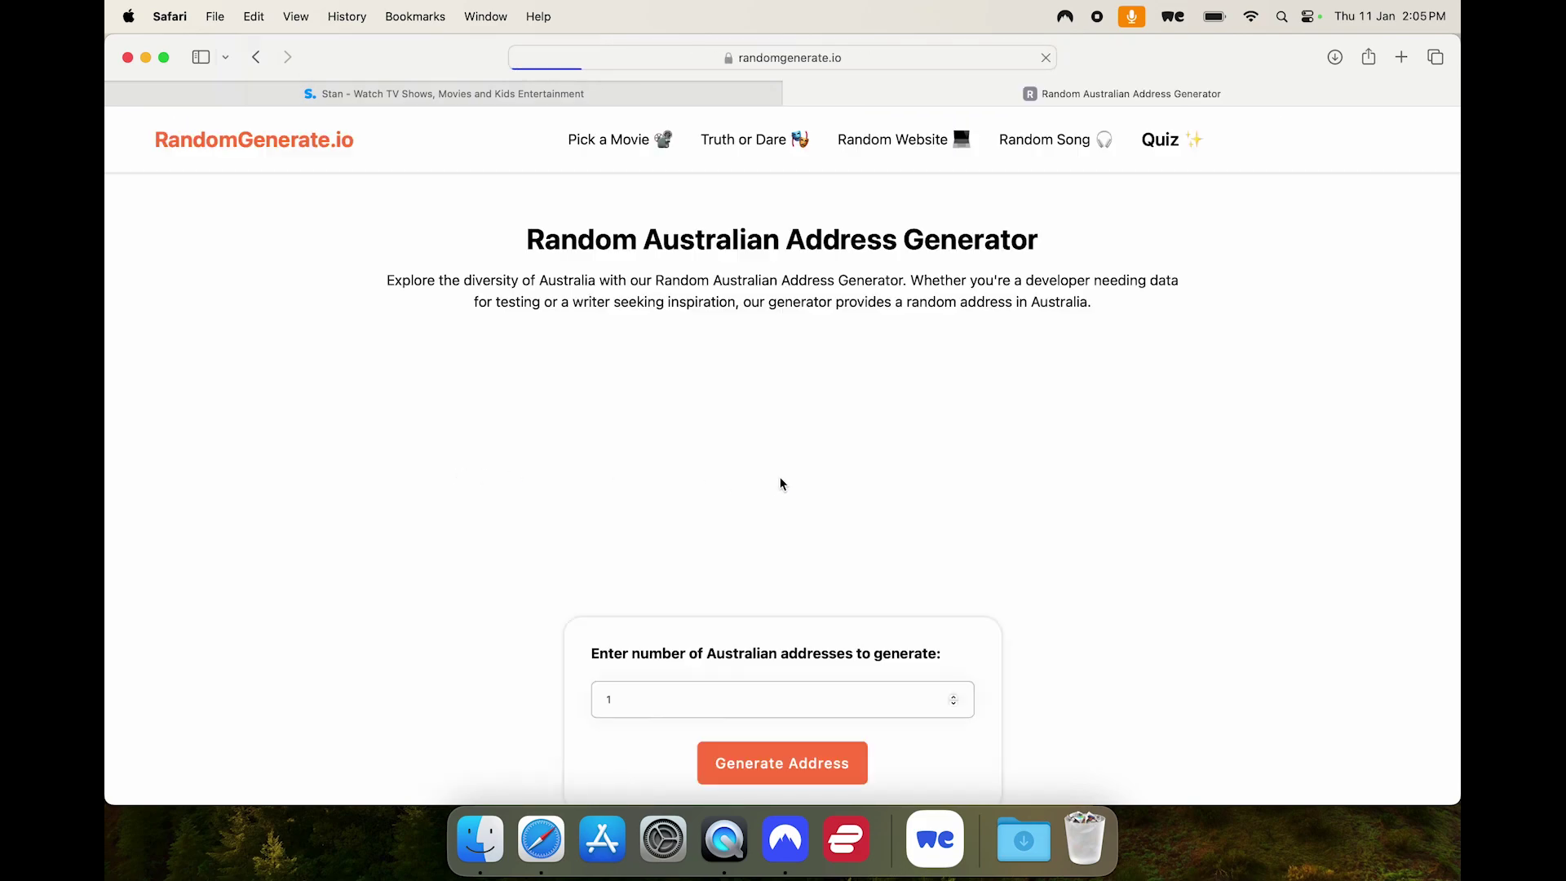
scroll(780, 482, "down", 4)
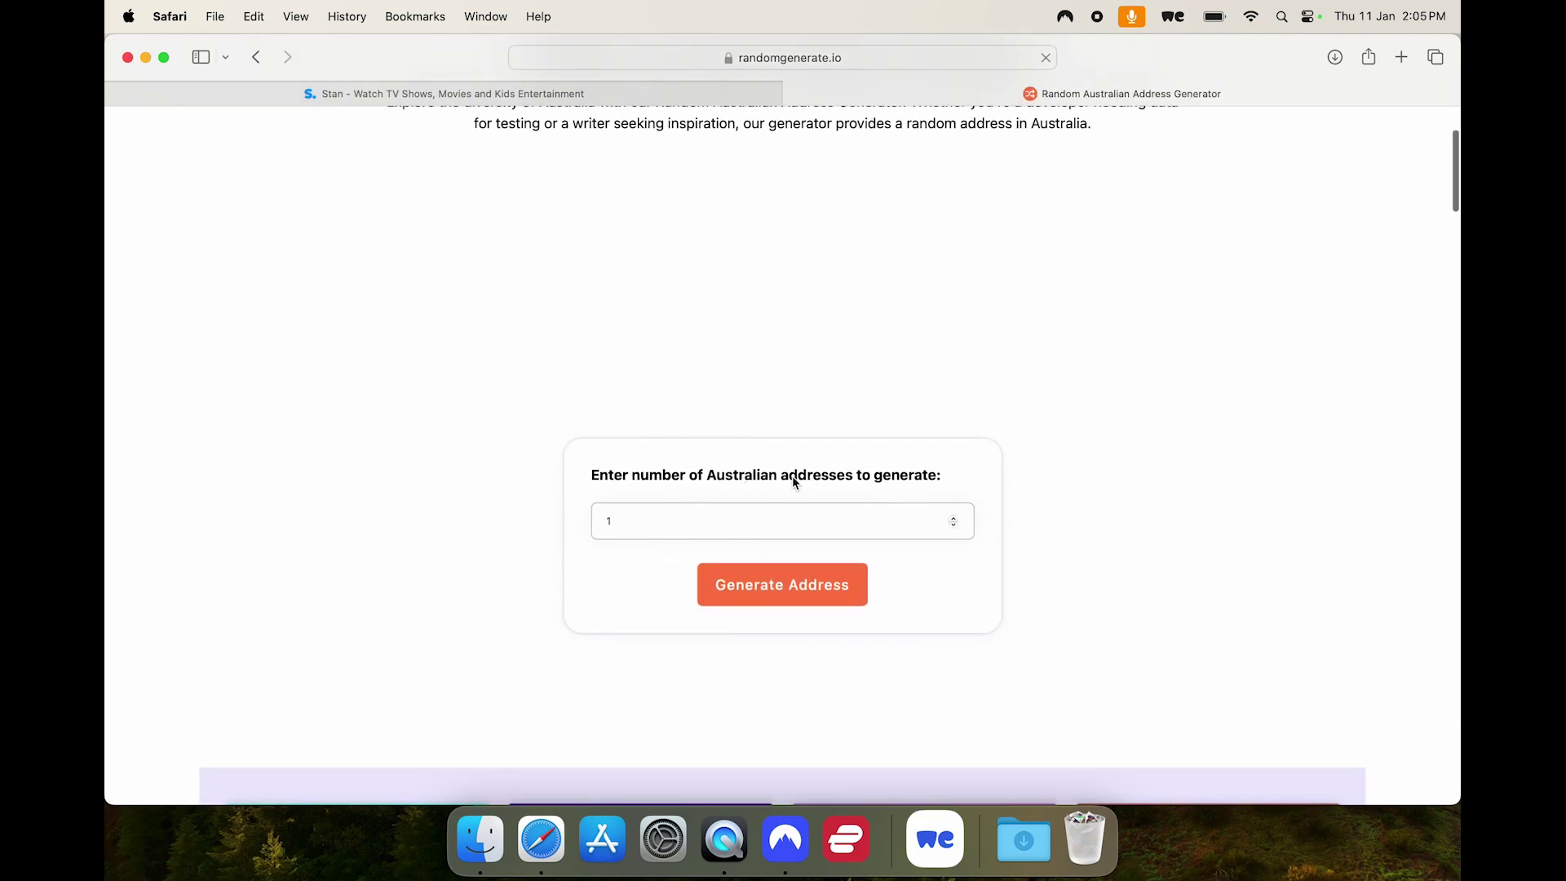
left_click(763, 589)
scroll(763, 590, "down", 3)
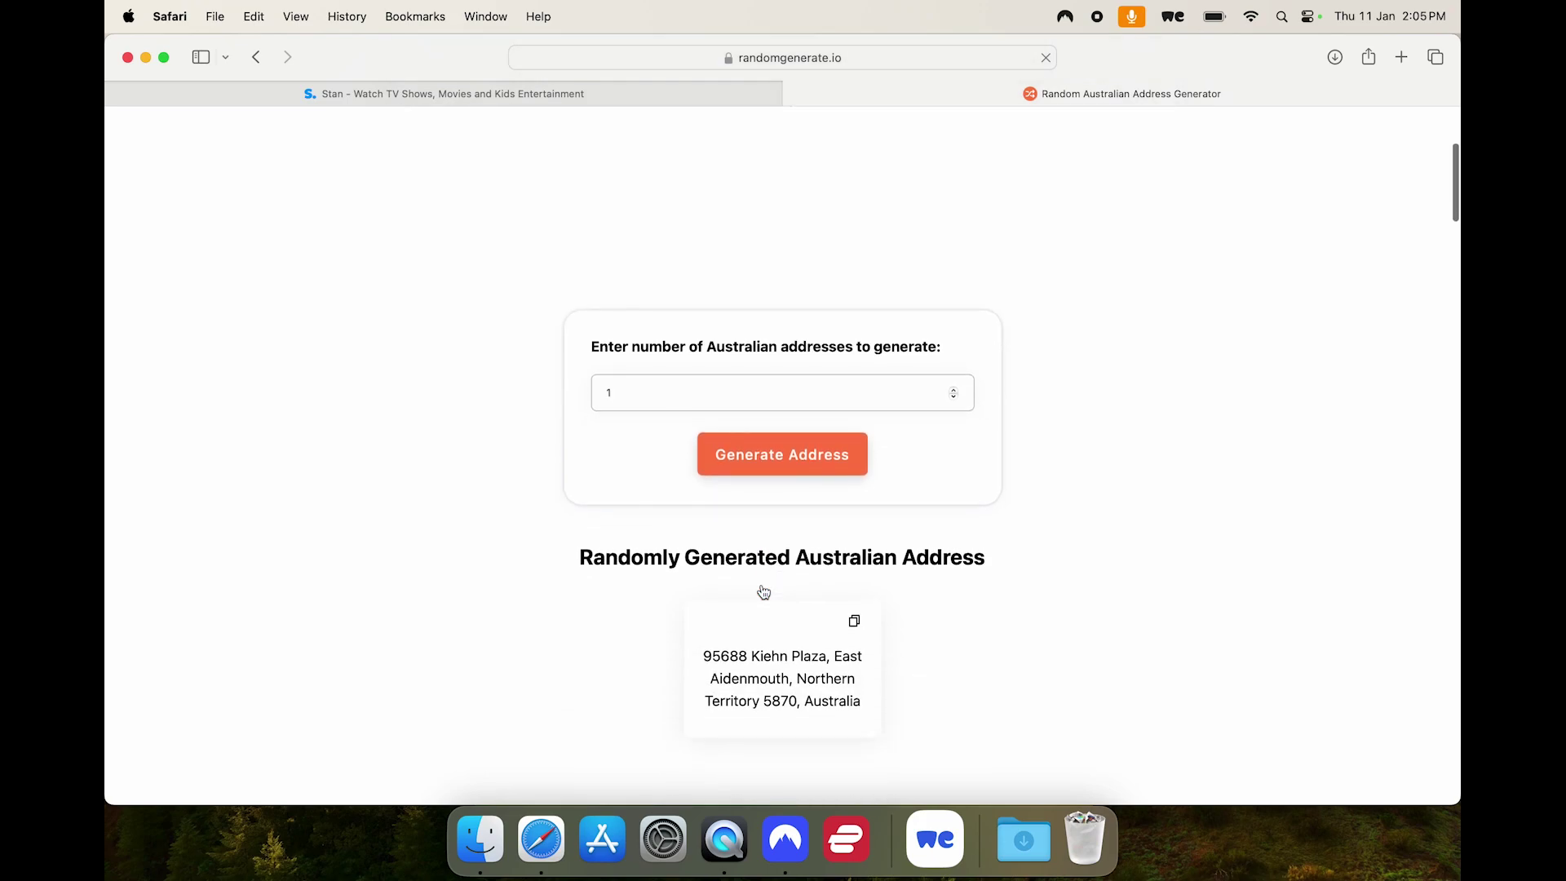
left_click_drag(795, 705, 767, 705)
key("super+c")
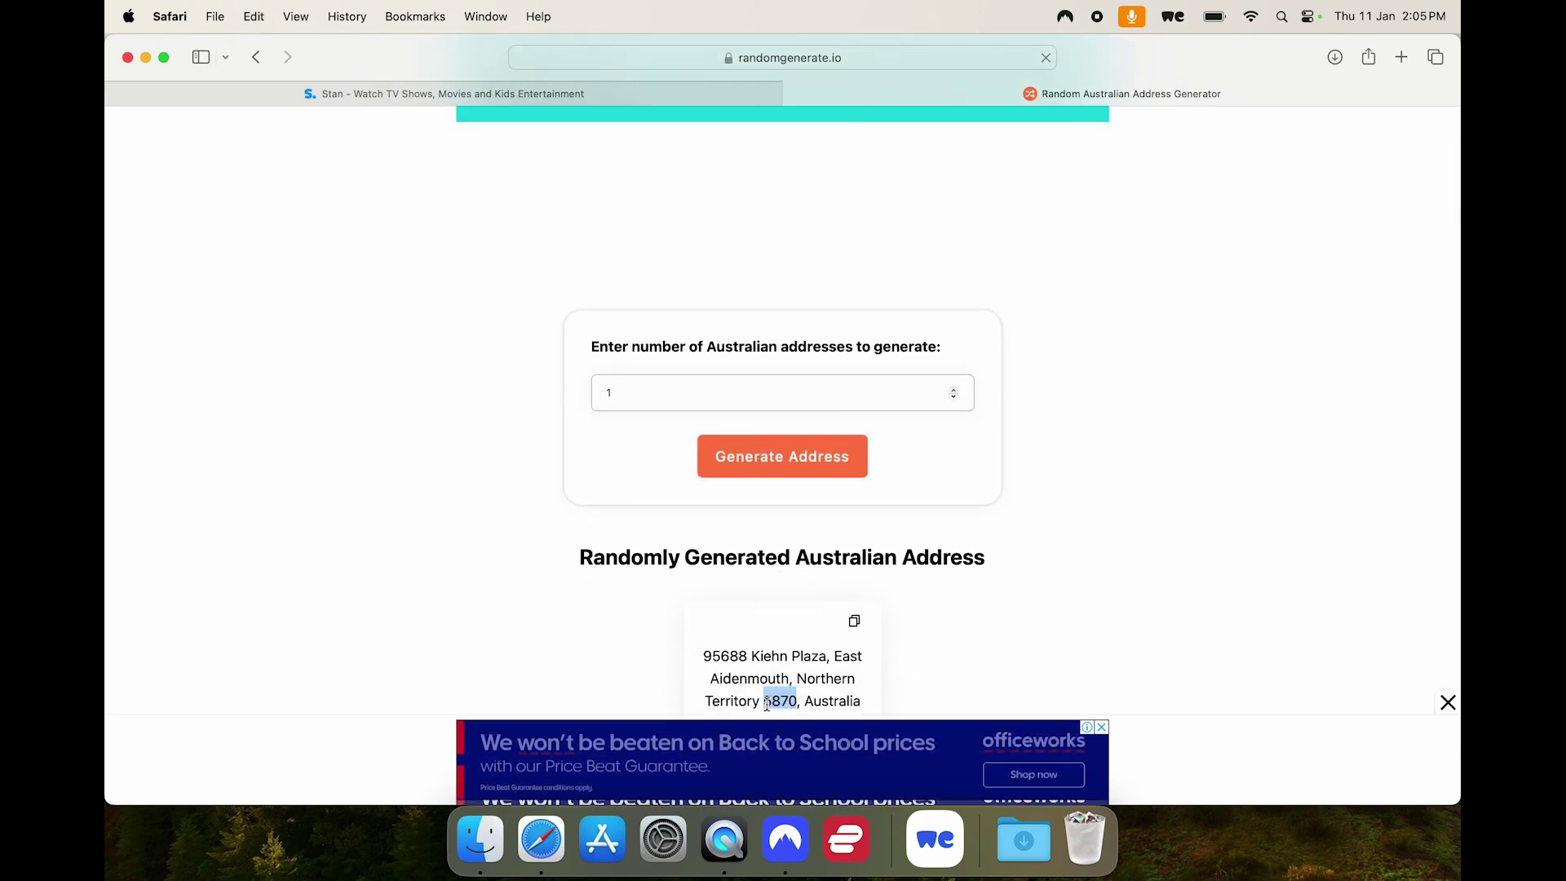
left_click(510, 95)
key("super+v")
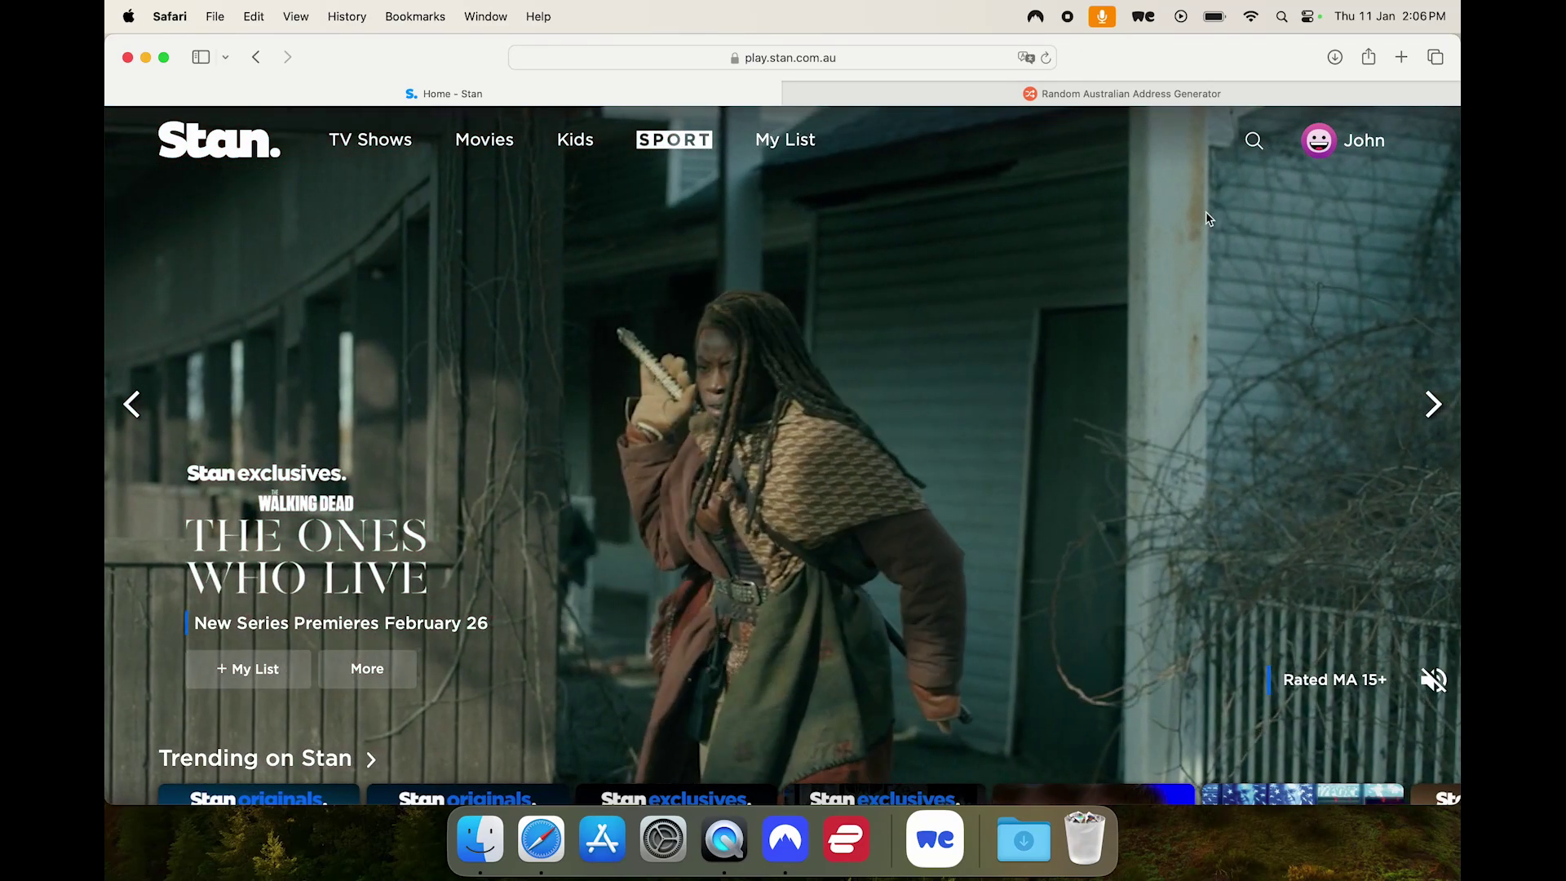
Step: Browse the Stan home page down to the Trending on Stan and Continue Watching rows
left_click(1346, 141)
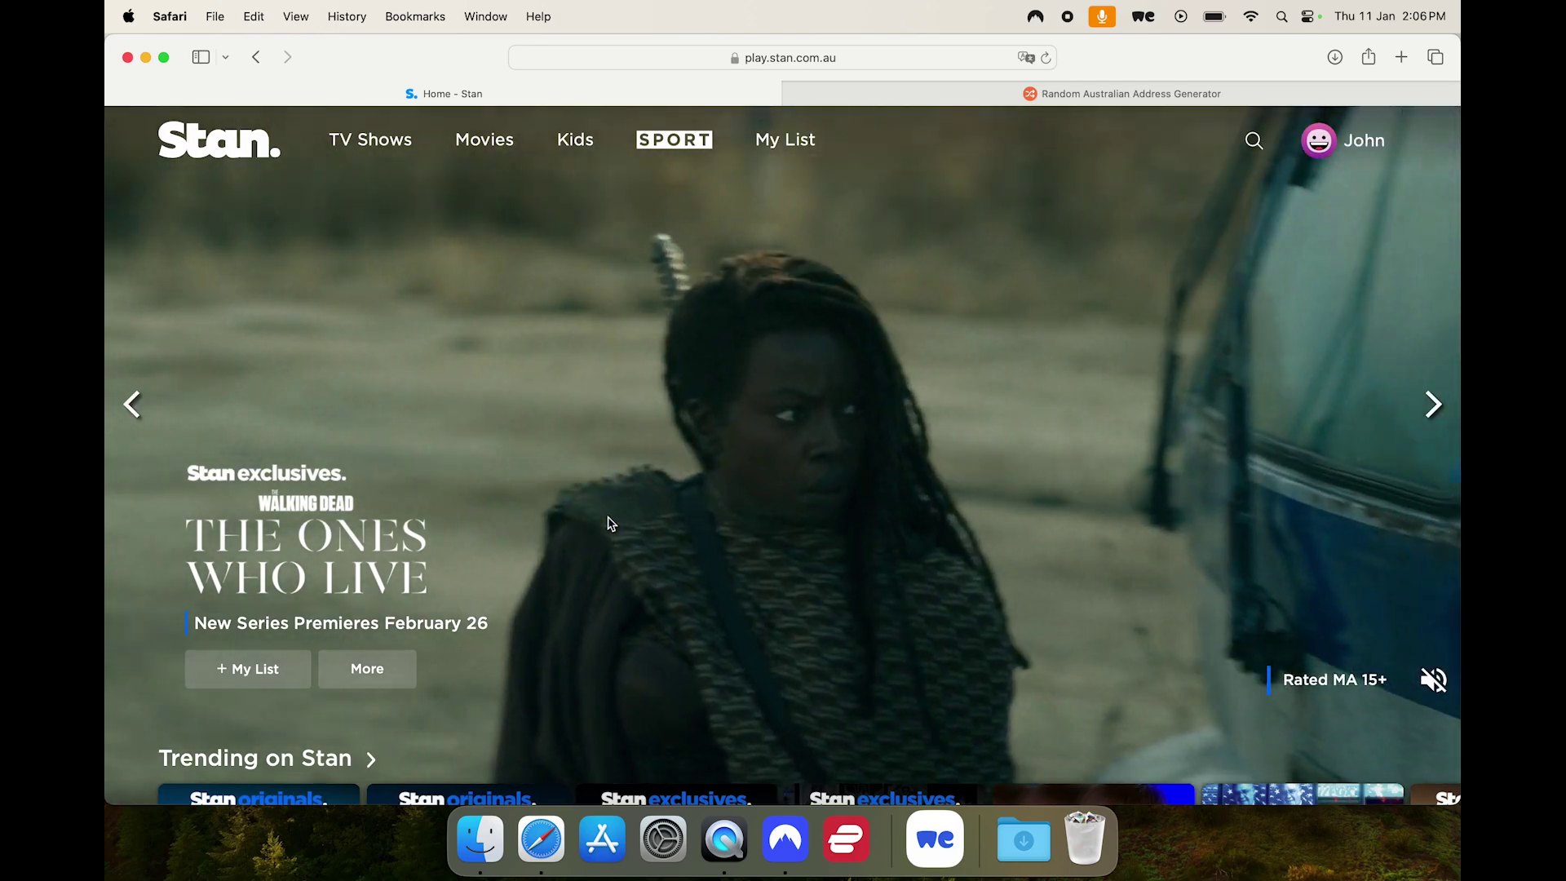
scroll(611, 523, "down", 5)
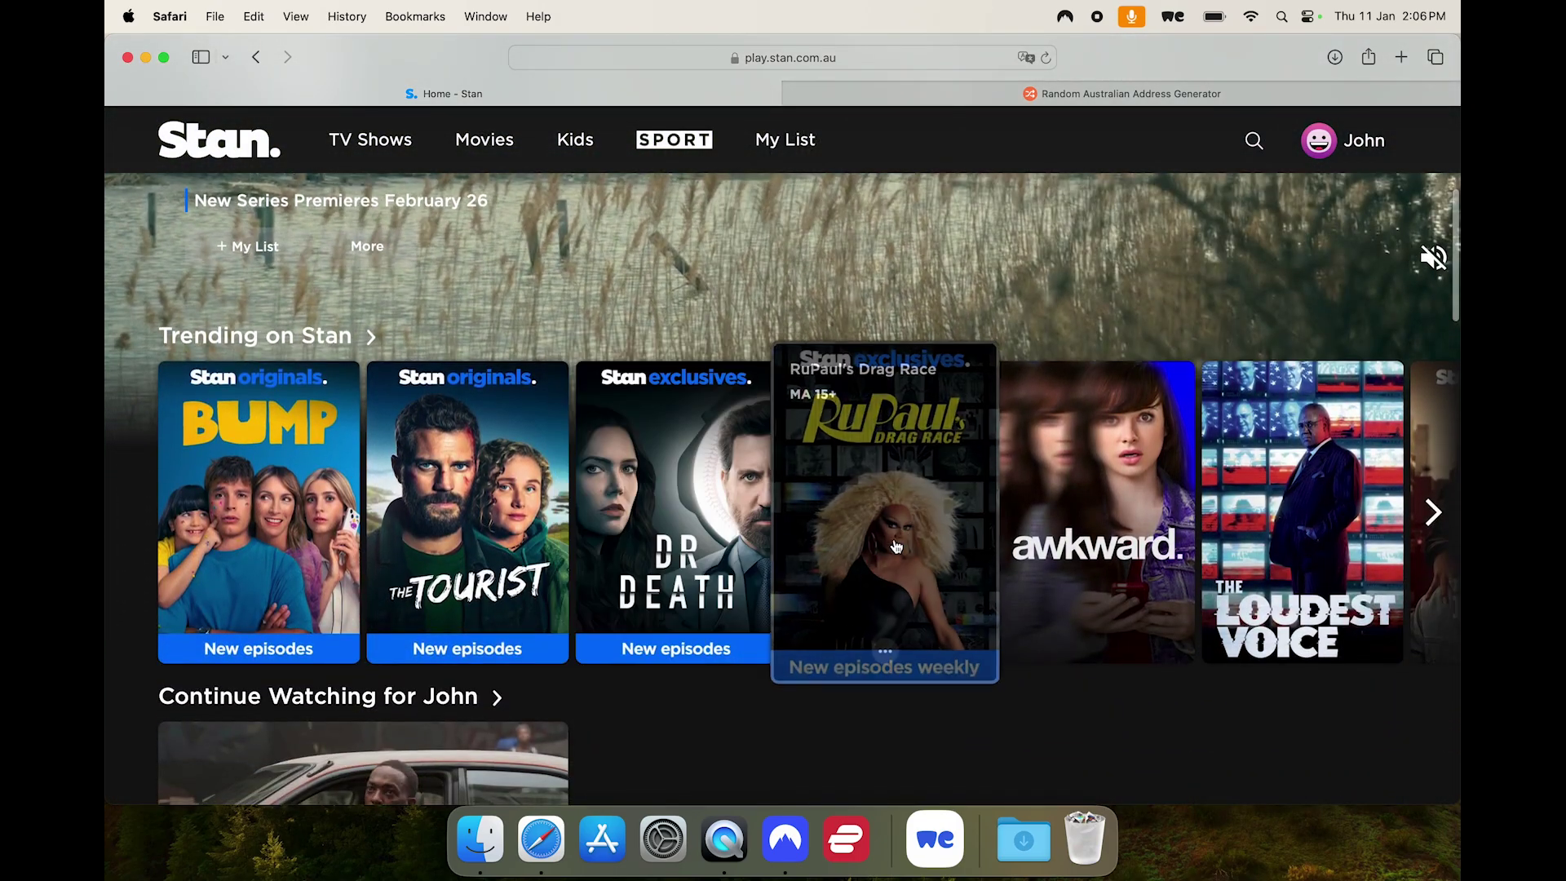
scroll(961, 717, "down", 1)
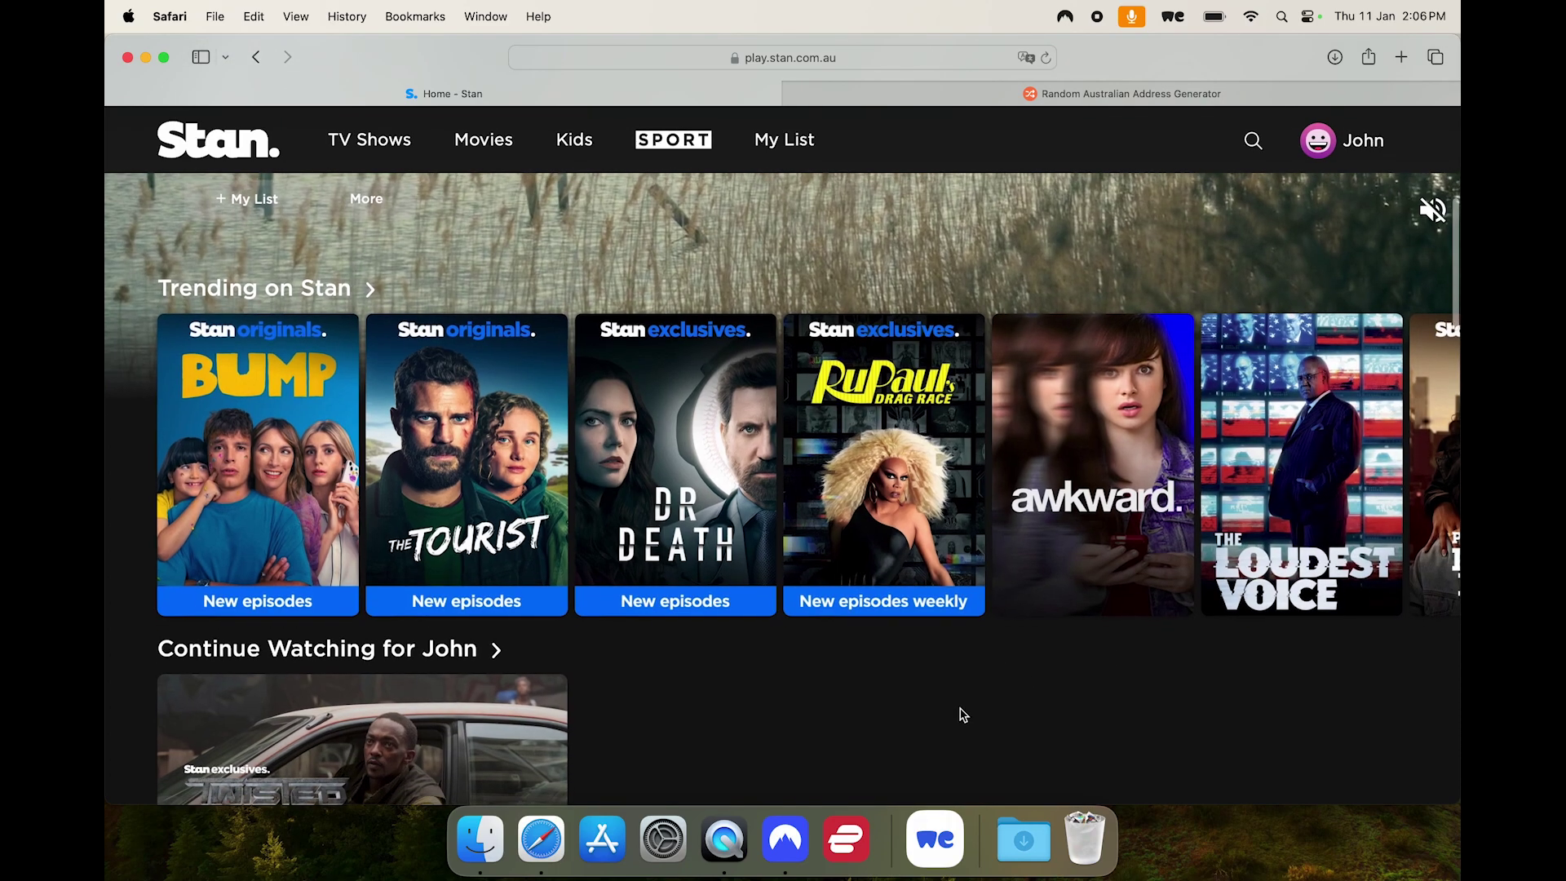
Step: Check the VPN connection in NordVPN, minimise its window, and view the Continue Watching row on Stan
left_click(786, 836)
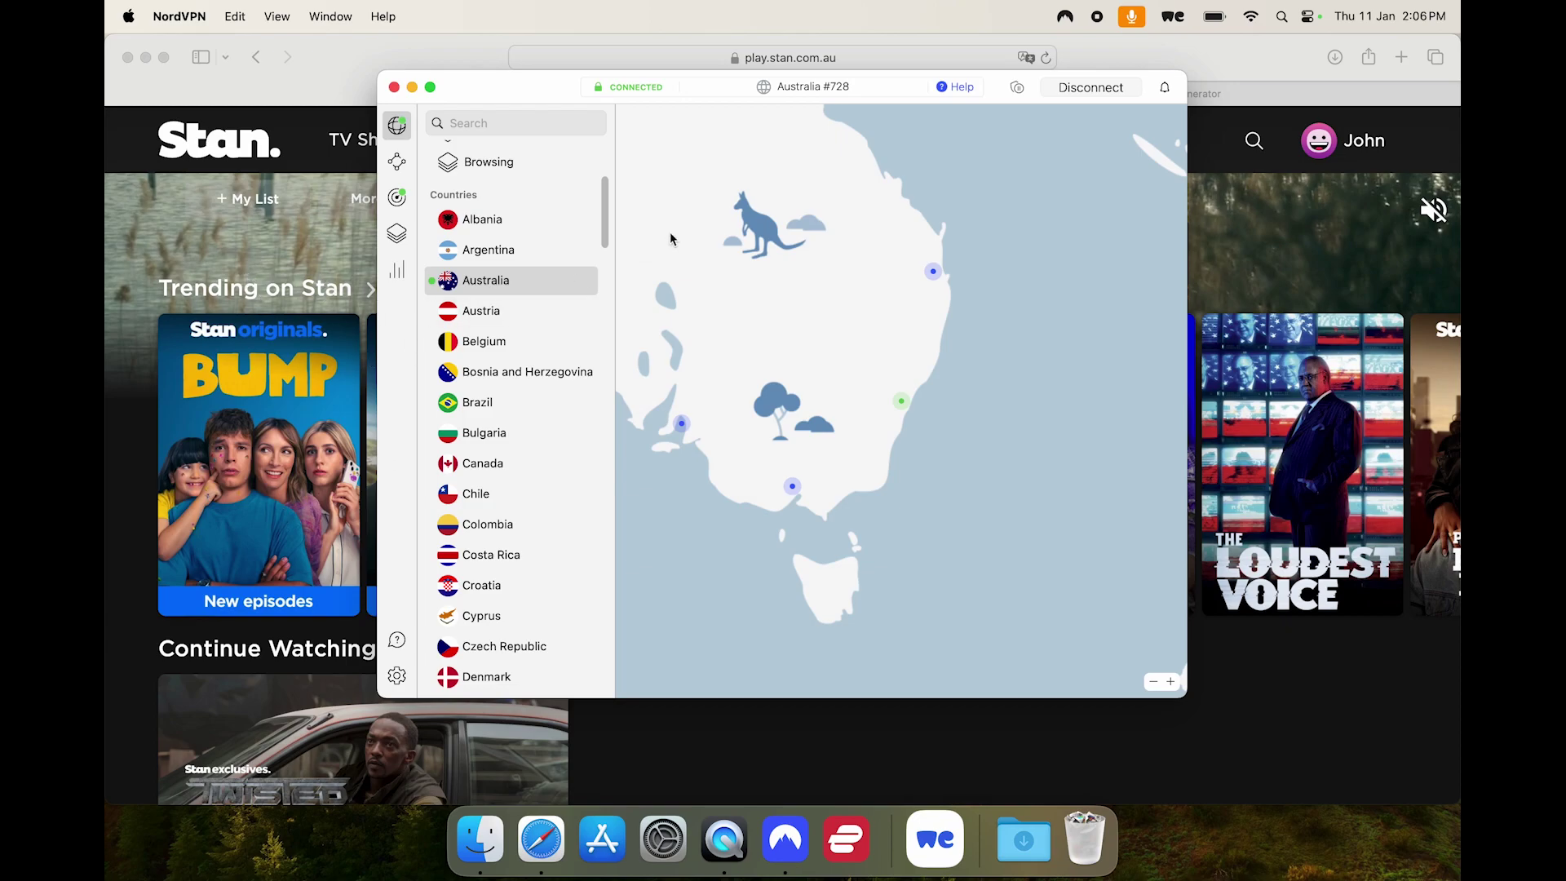
left_click(412, 88)
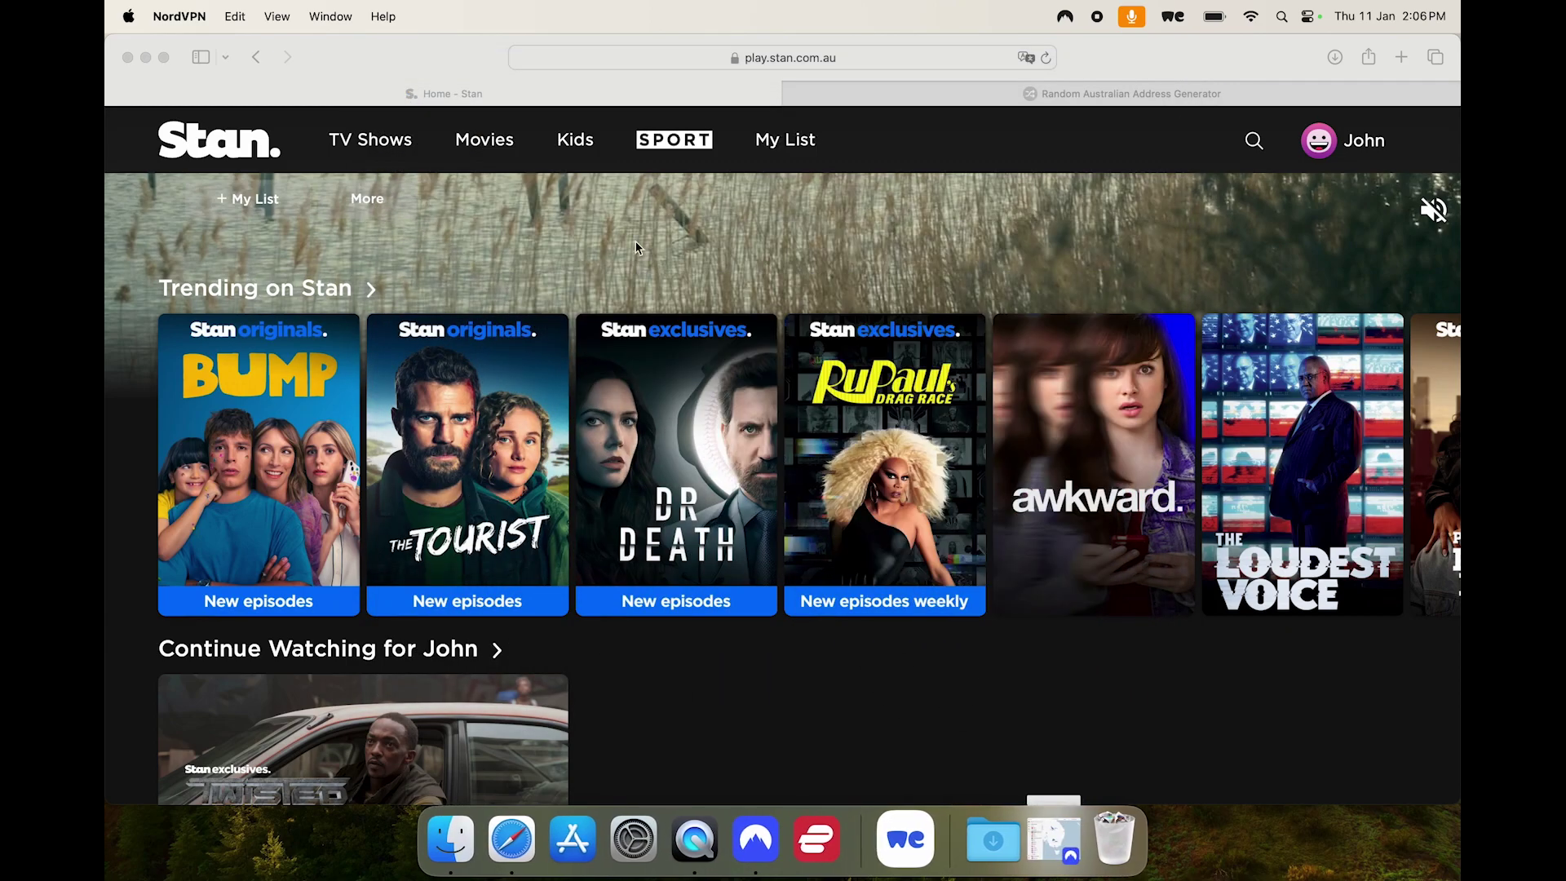
scroll(751, 726, "down", 3)
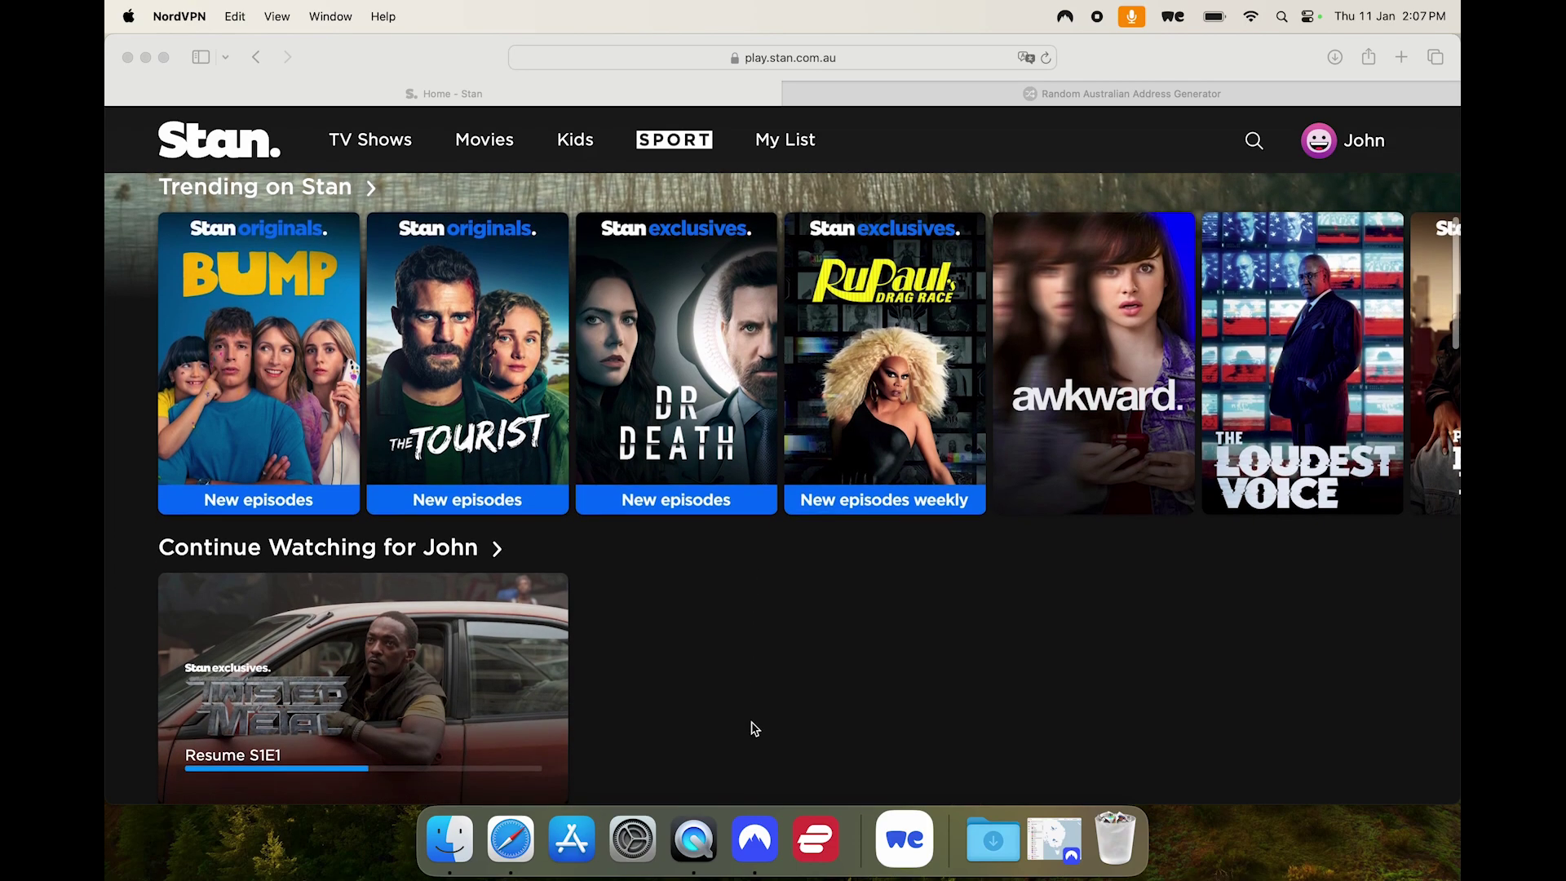